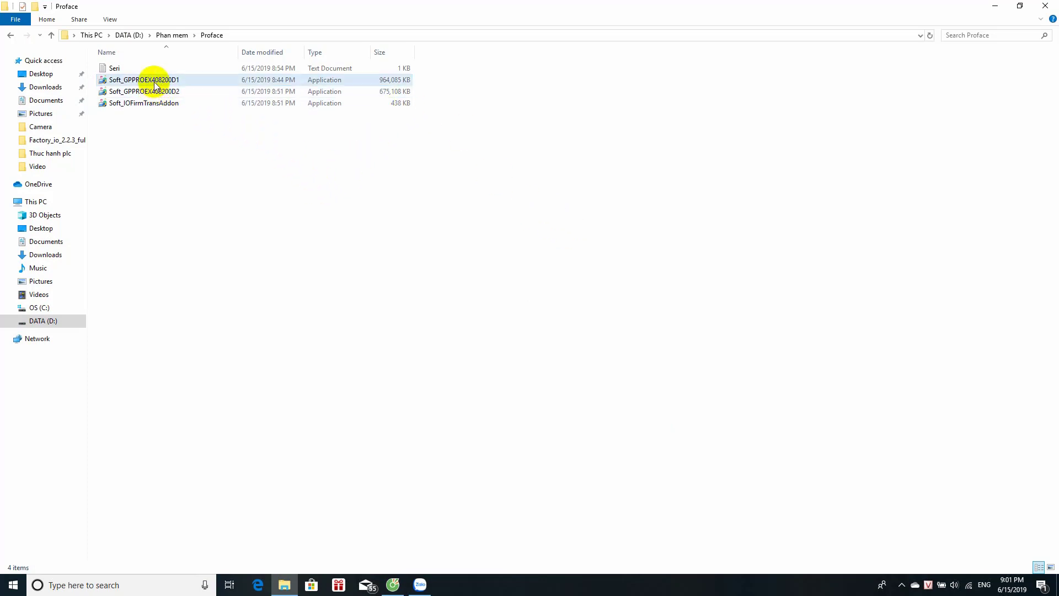
Step: Run the Soft_GPPROEX408200D1 installer and extract its files to the GPPROEX408200D1 destination folder
left_click(184, 80)
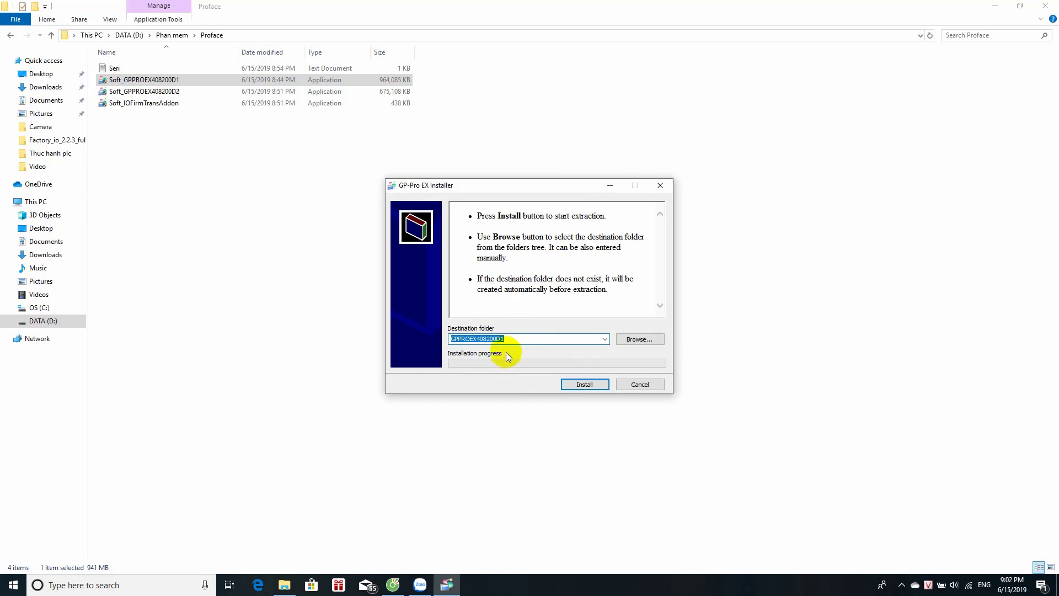
left_click(588, 384)
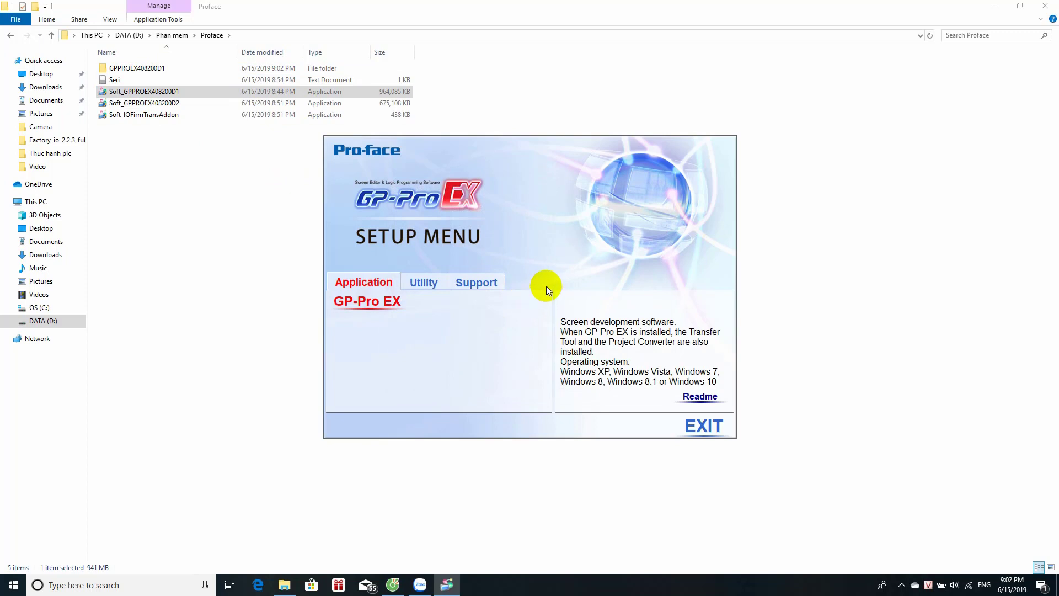
left_click(423, 284)
left_click(462, 283)
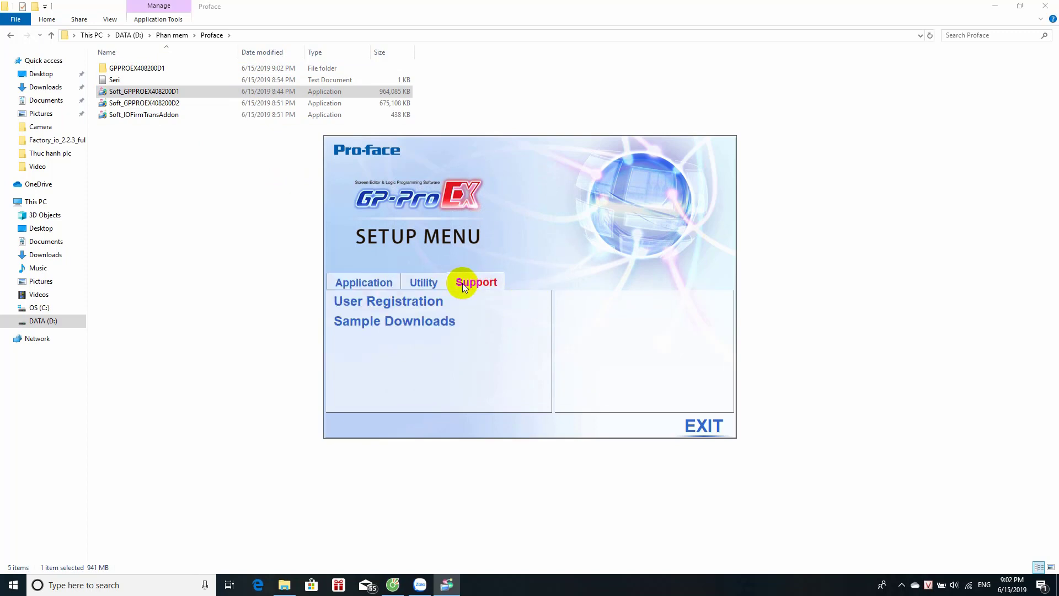
left_click(364, 283)
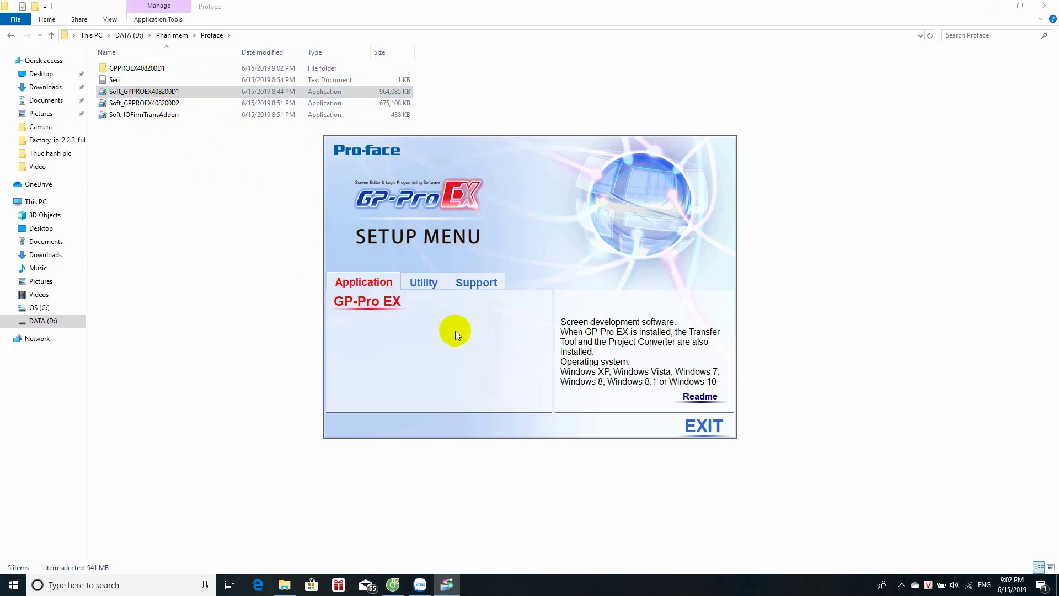
Step: Start the GP-Pro EX setup and accept the license agreement to reach the serial number page
left_click(378, 306)
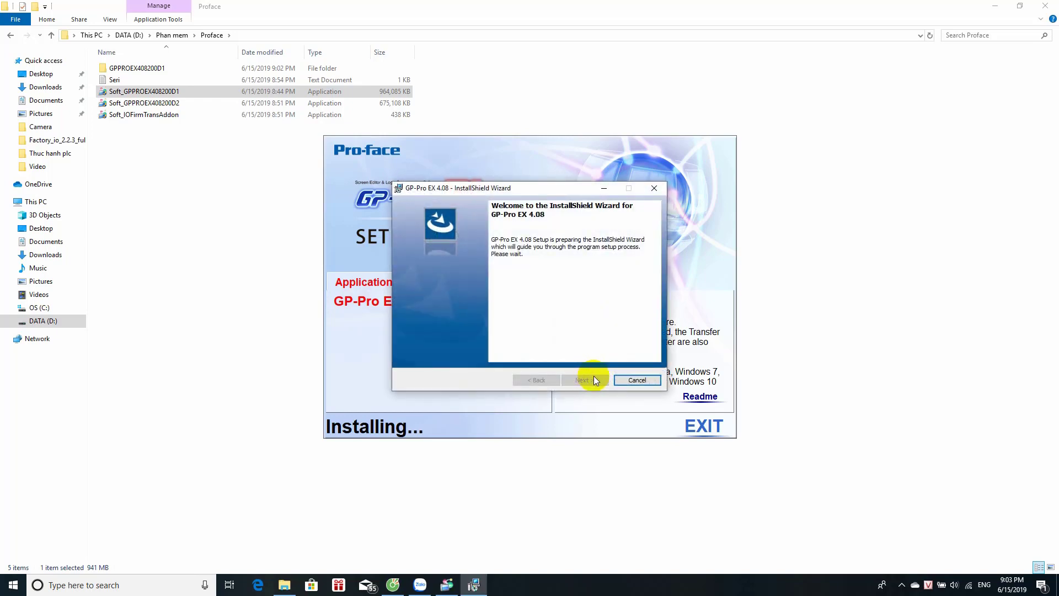
left_click(591, 379)
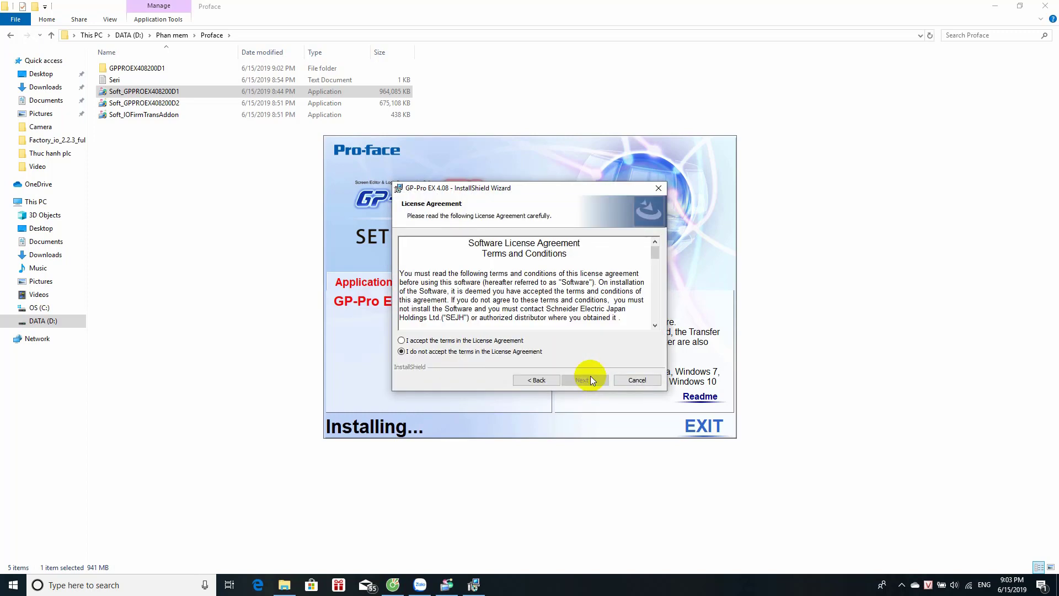
left_click(466, 341)
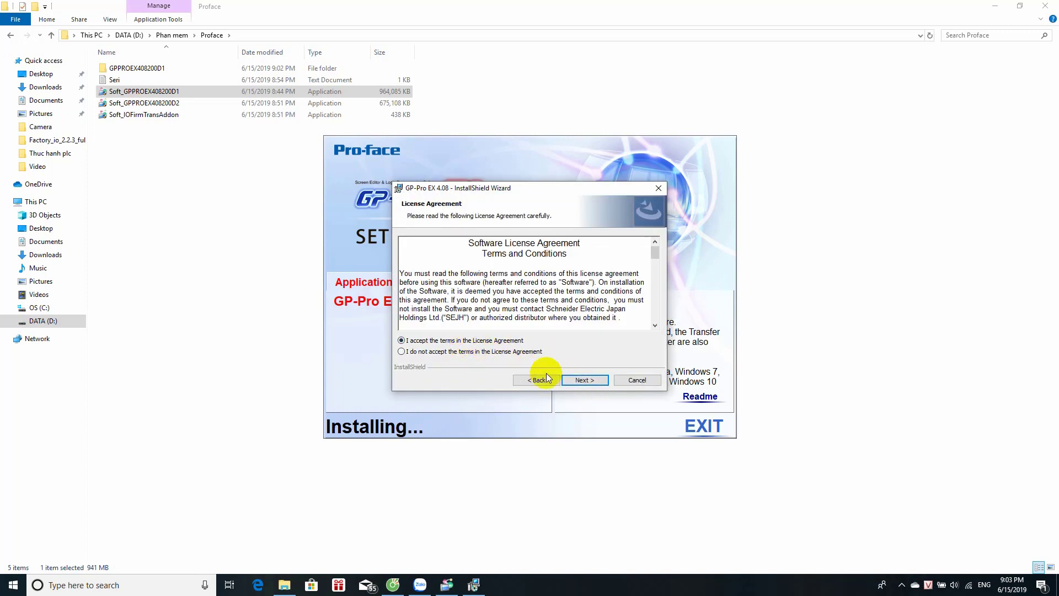
left_click(577, 379)
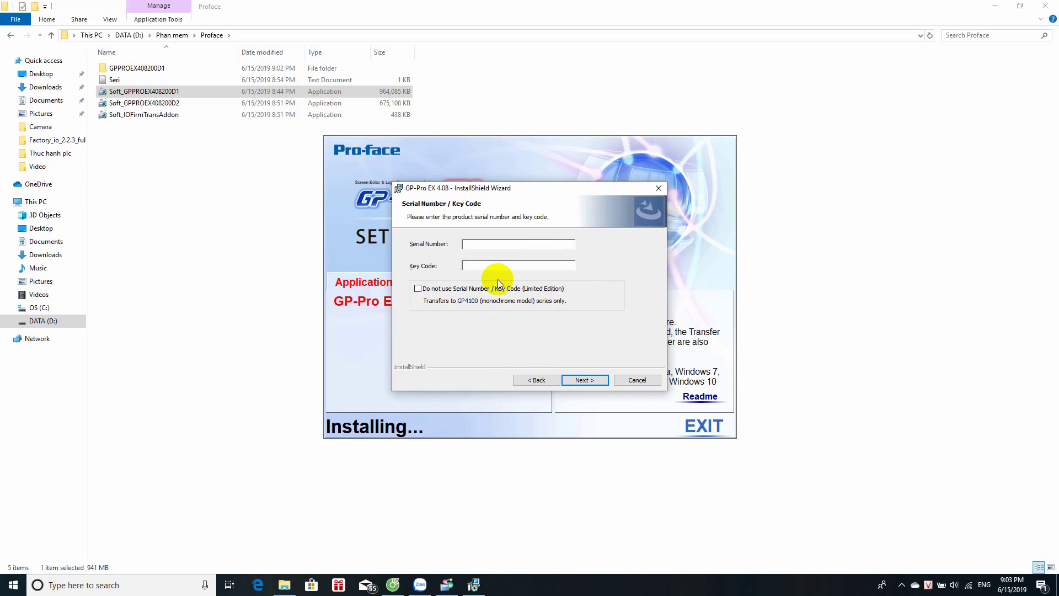
Step: Copy the serial number from the Seri text file into the installer's Serial Number field
left_click(146, 81)
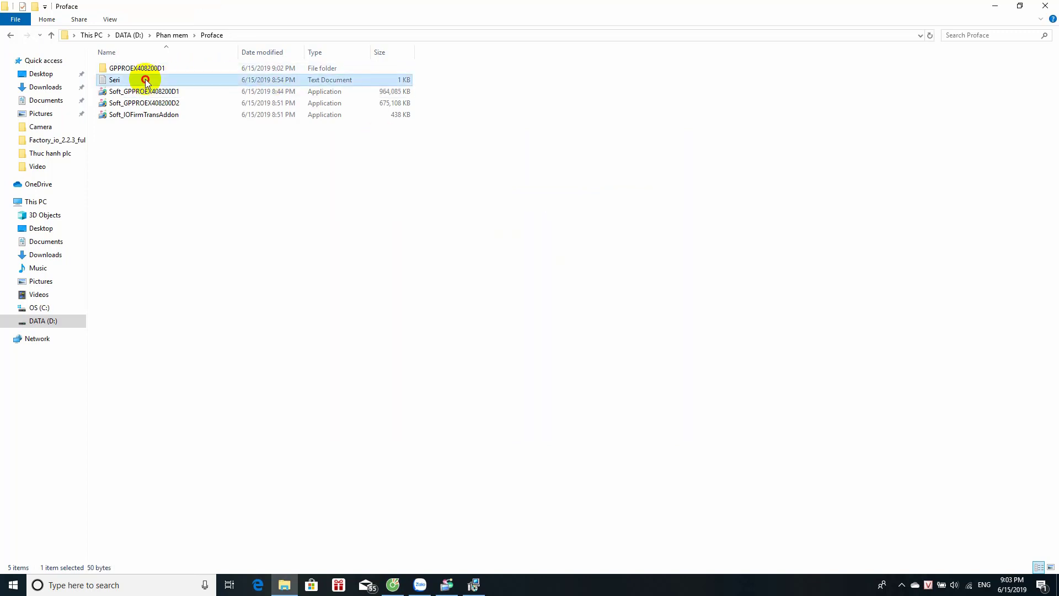
double_click(145, 81)
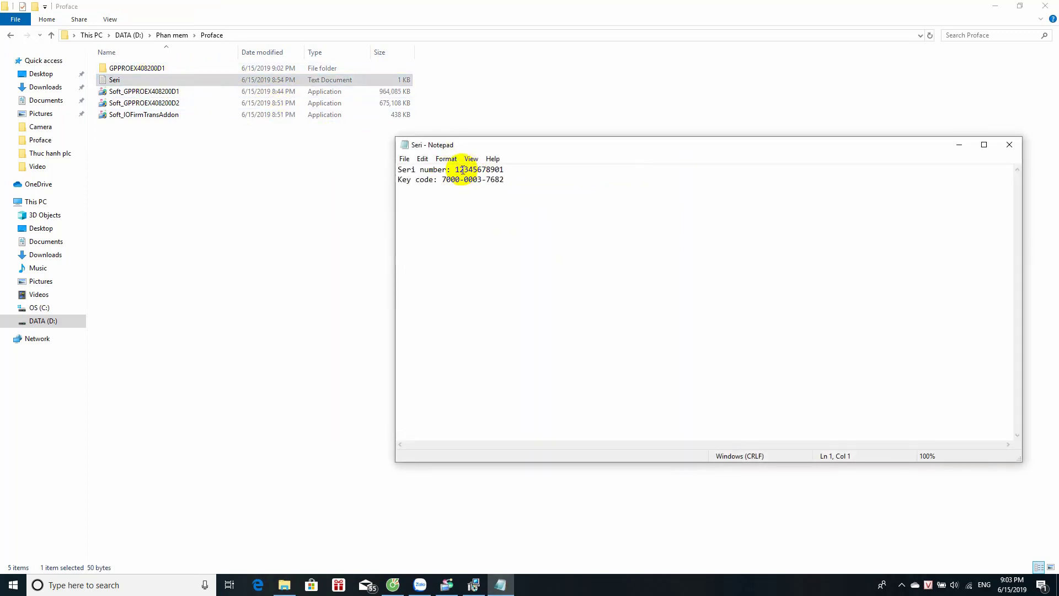
left_click_drag(455, 170, 508, 170)
key("ctrl+c")
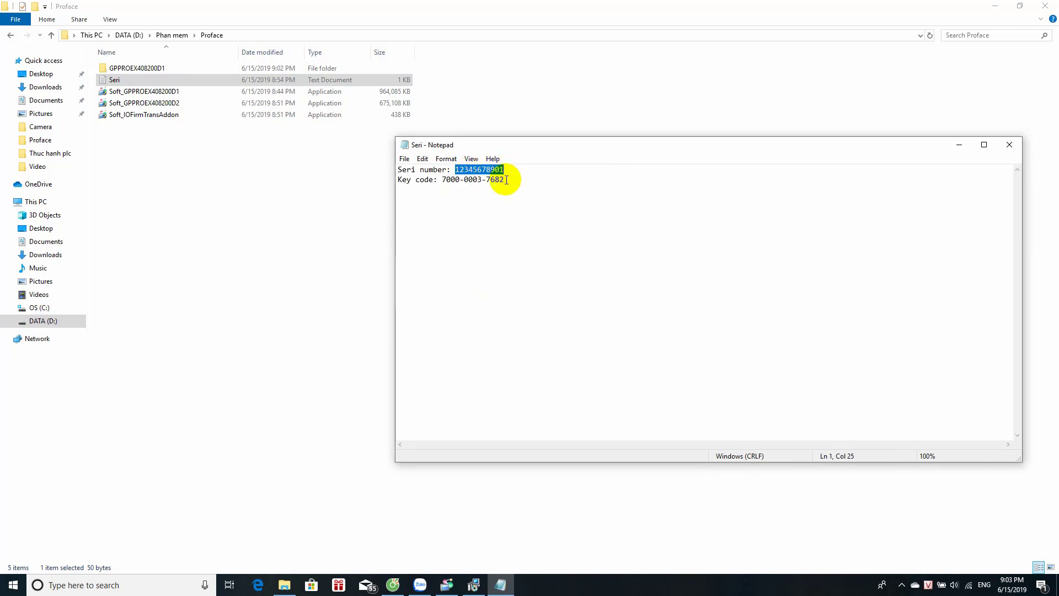
left_click(473, 584)
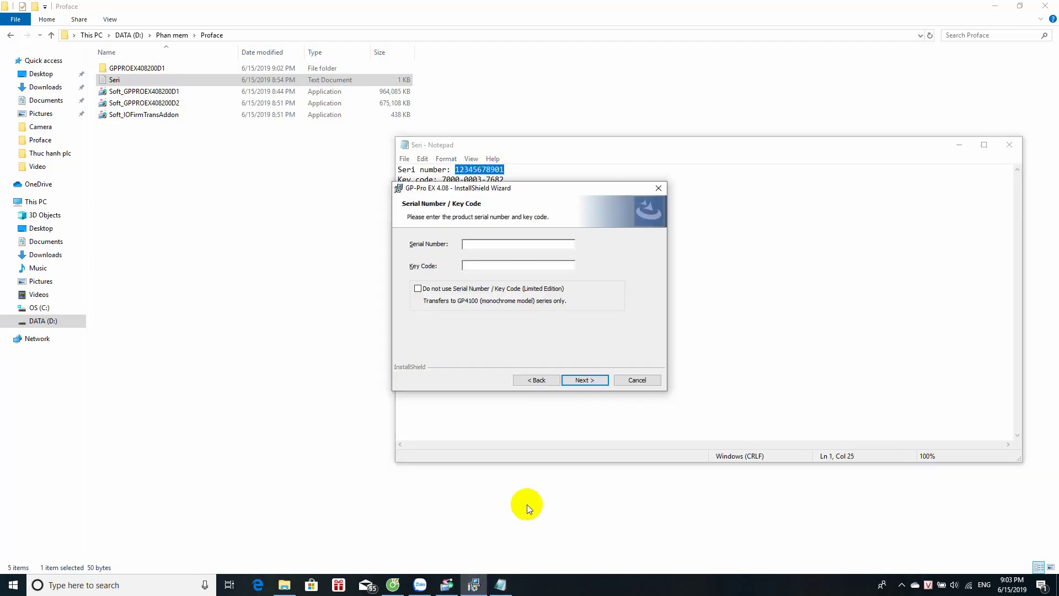
left_click(503, 244)
key("ctrl+v")
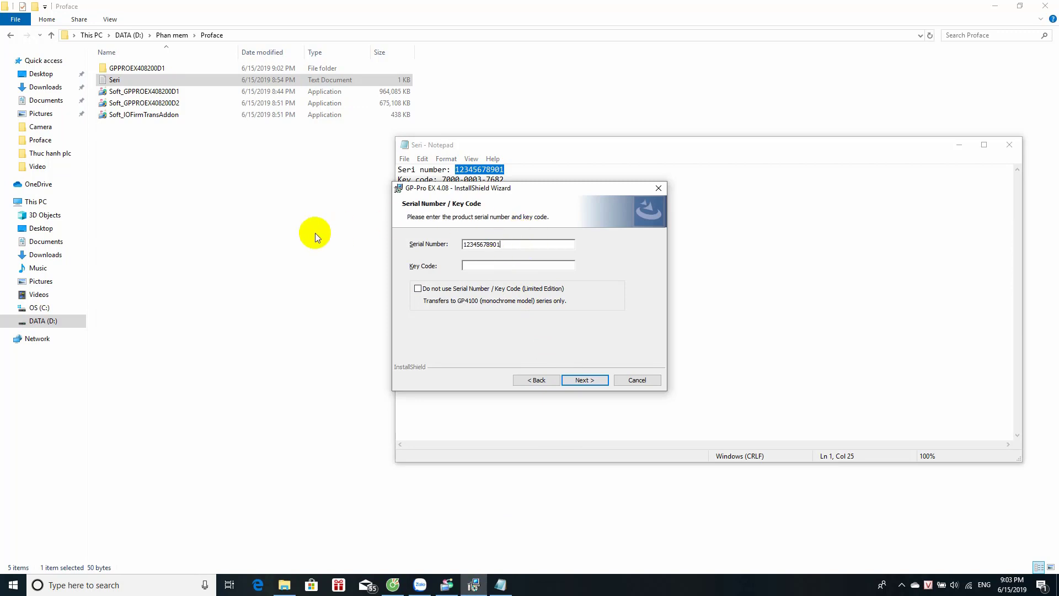
Step: Copy the key code from the Seri text file into the installer's Key Code field and continue the setup
left_click(315, 233)
left_click(500, 585)
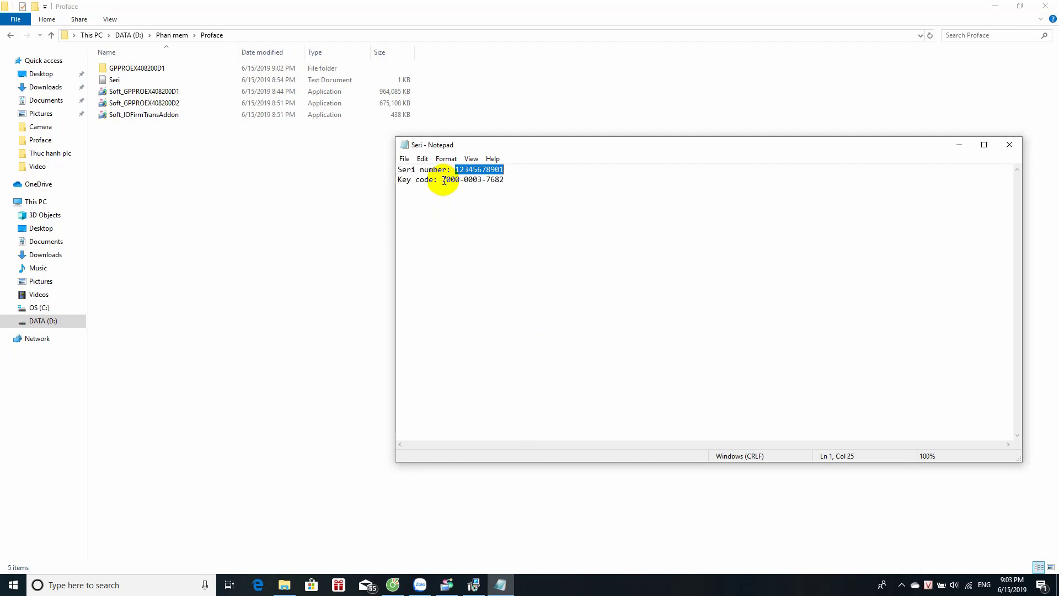
left_click_drag(442, 180, 509, 189)
key("ctrl+c")
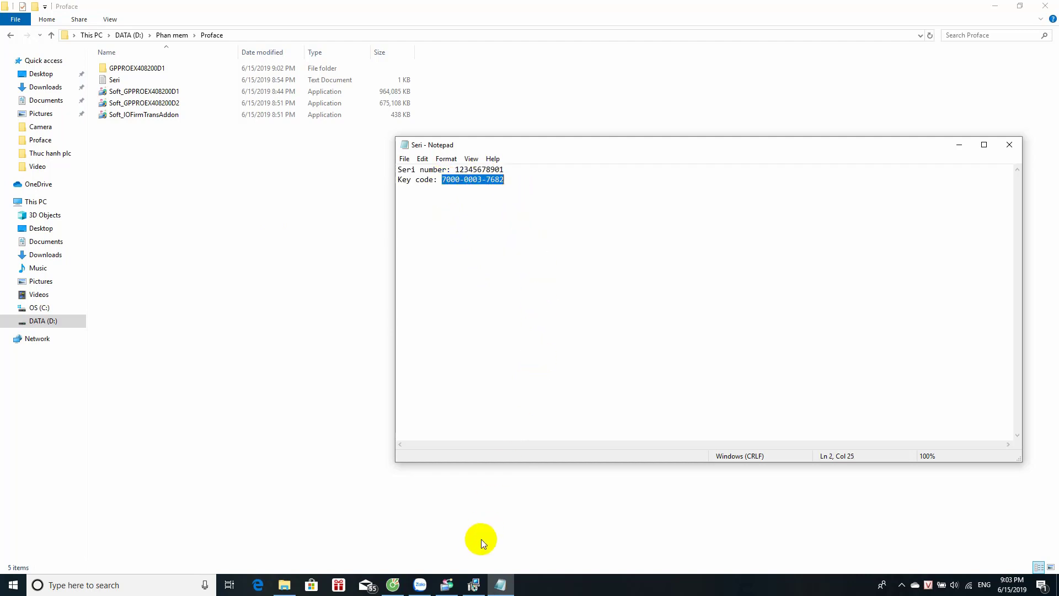
left_click(485, 588)
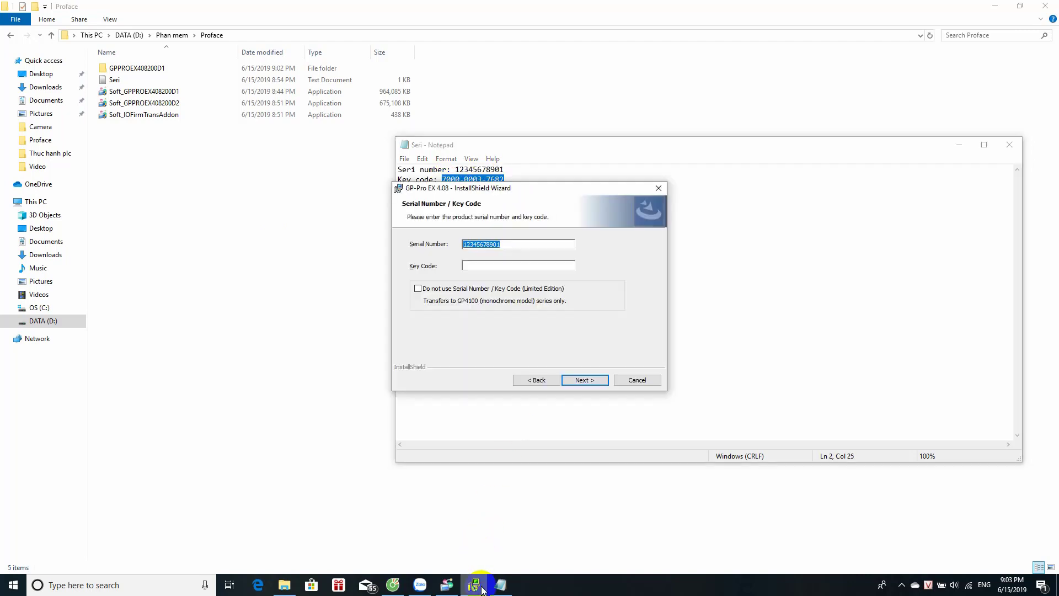
left_click(508, 268)
key("ctrl+v")
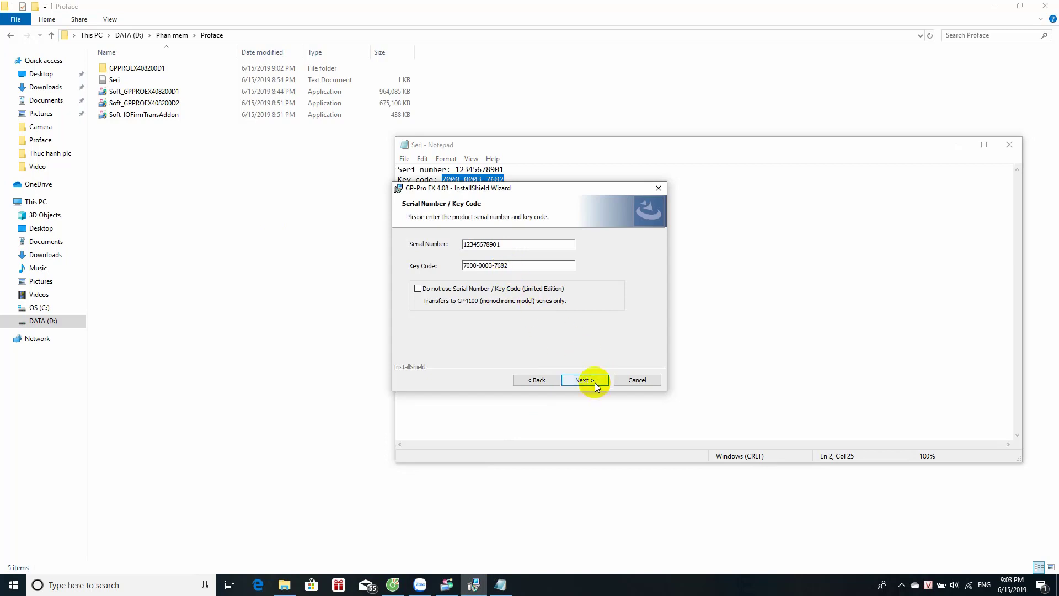
left_click(594, 381)
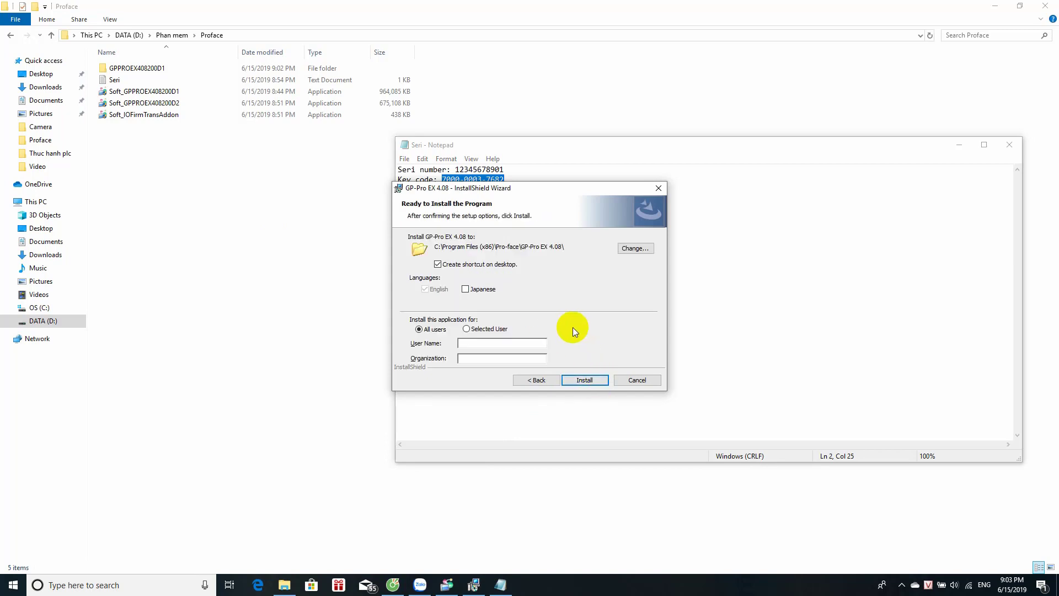
Step: Enter the user name, set the organization to Tuhocplc.com, and start the installation for all users
left_click(476, 342)
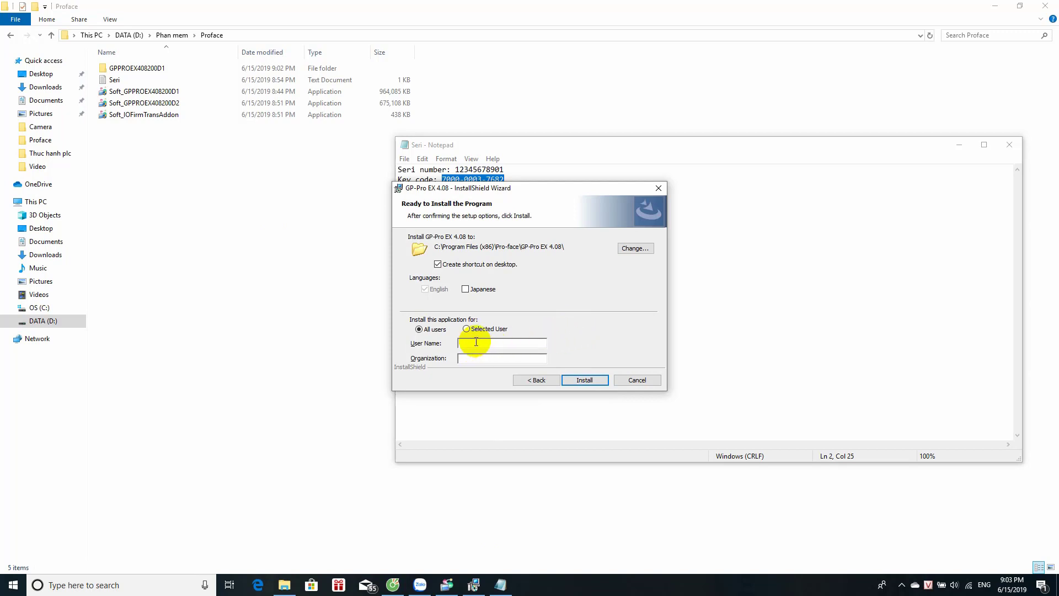
type("Mr Viet")
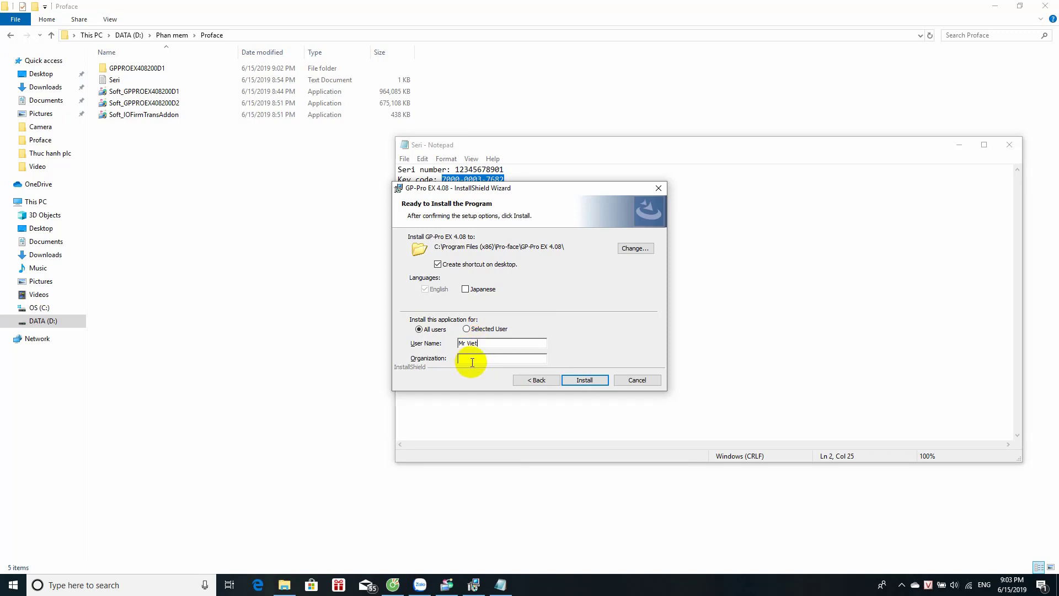
left_click(476, 360)
type("Tuhocplc")
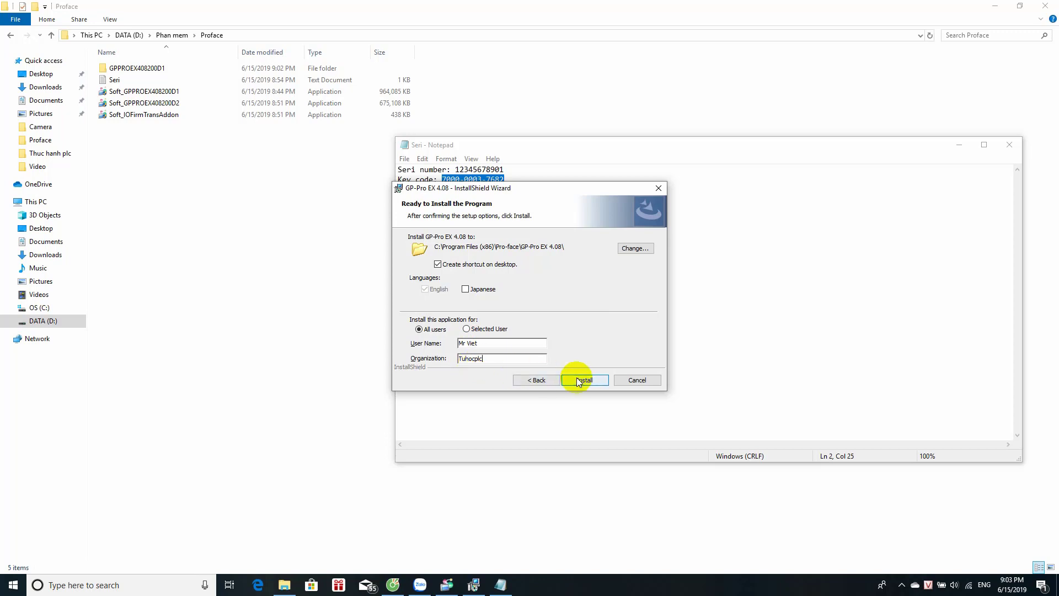
type(".com")
left_click(586, 380)
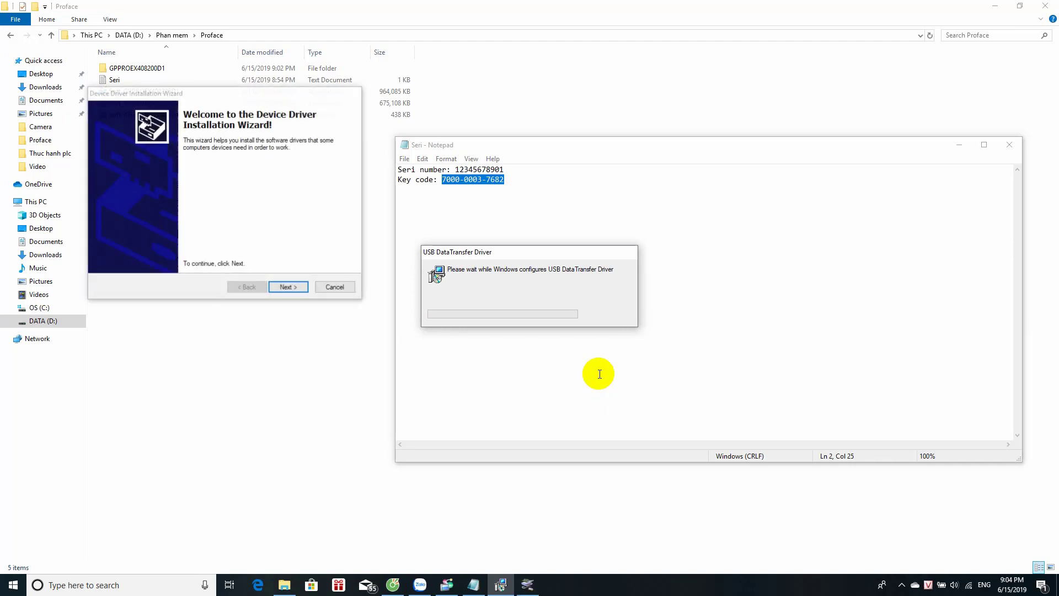
Step: Install the USB data transfer drivers, allow both Digital Electronics Corporation device software requests, and finish the driver wizard
left_click(289, 283)
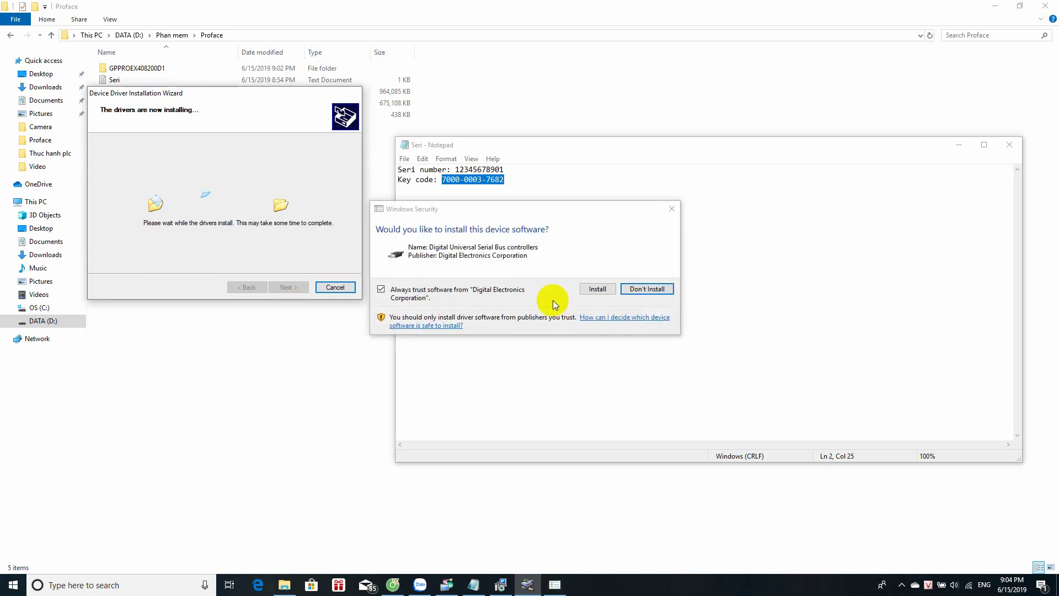
left_click(598, 290)
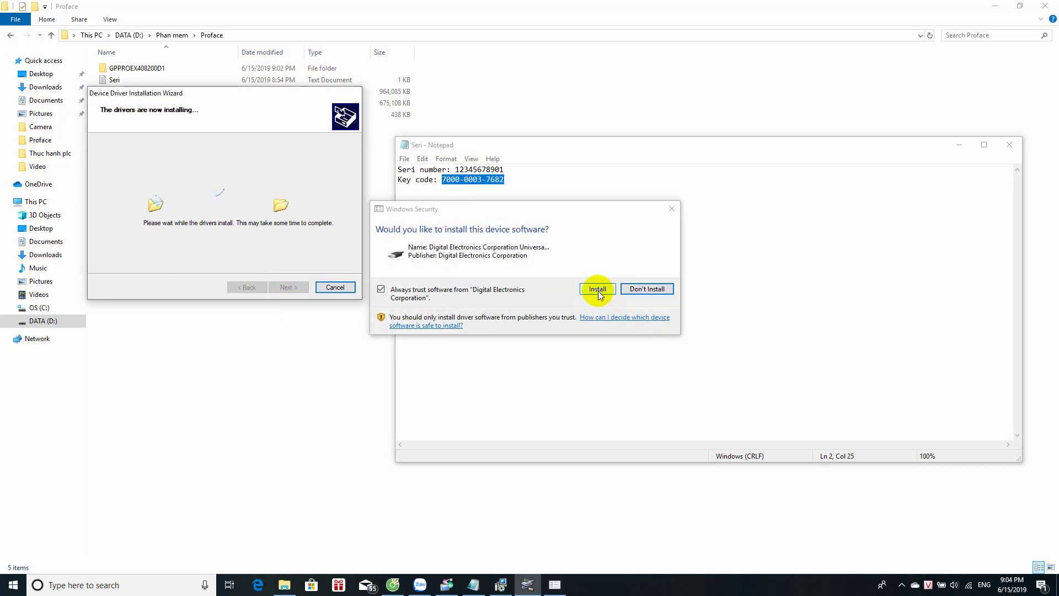
left_click(597, 290)
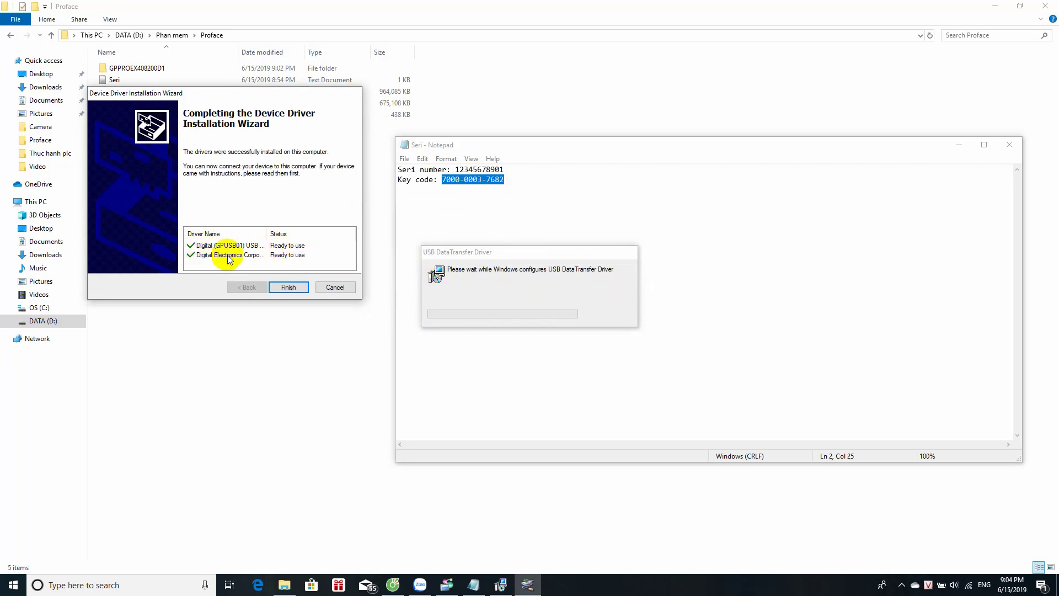
left_click(291, 287)
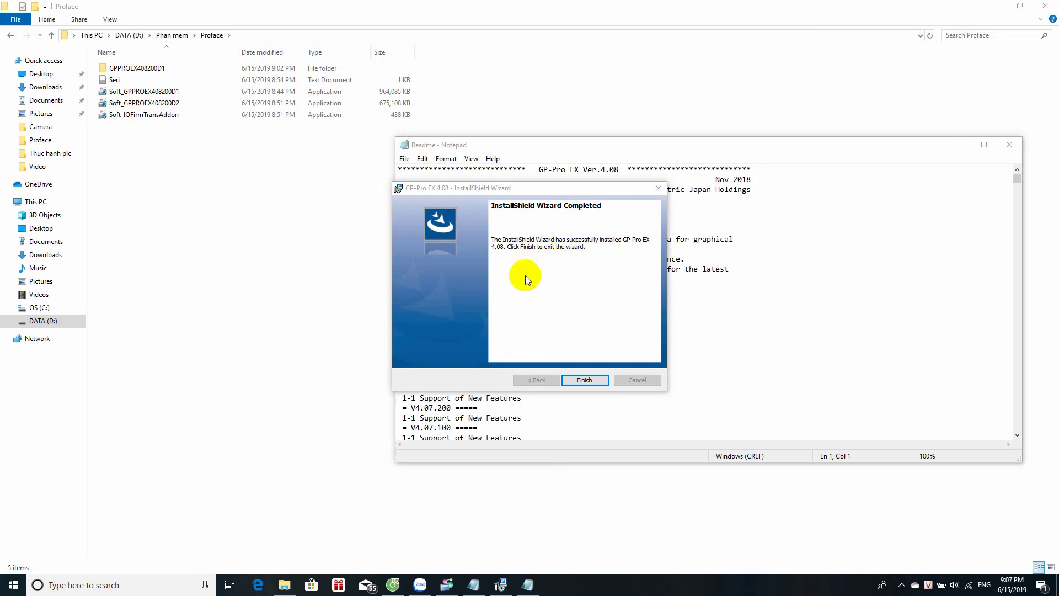
Step: Read through the GP-Pro EX Ver.4.08 readme's preface and table of contents in a maximized window, then close it
left_click(760, 238)
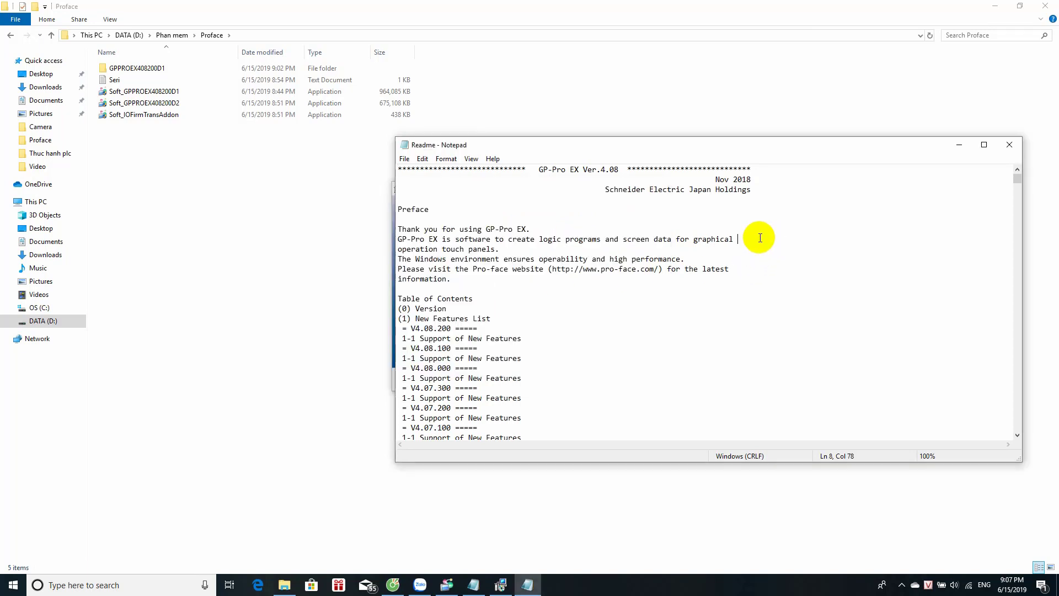
left_click(541, 198)
left_click_drag(539, 171, 586, 173)
left_click_drag(621, 174, 744, 197)
double_click(796, 211)
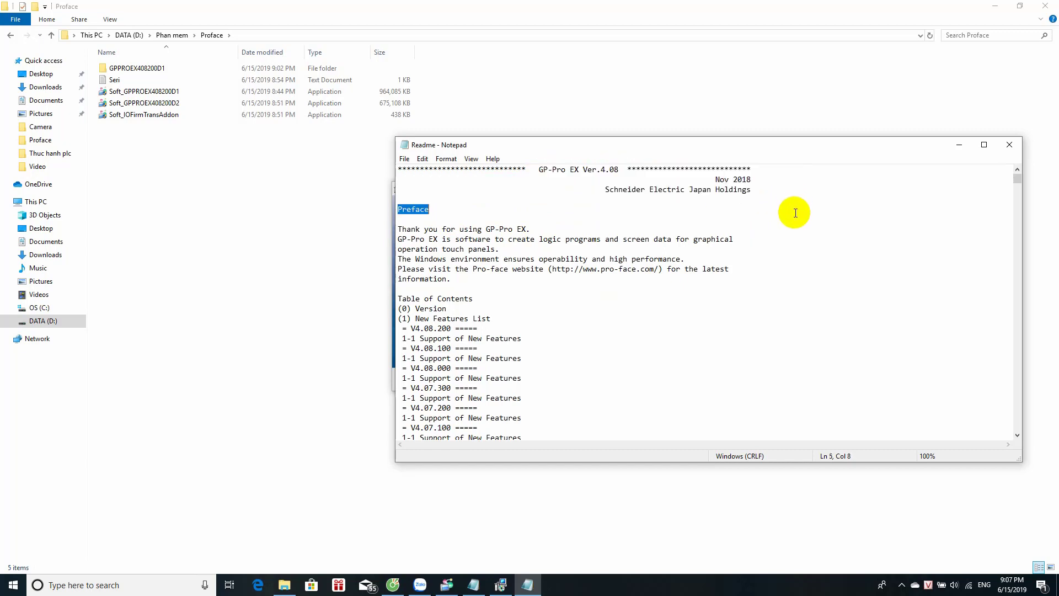
left_click(615, 338)
scroll(611, 294, "down", 1)
scroll(611, 294, "down", 4)
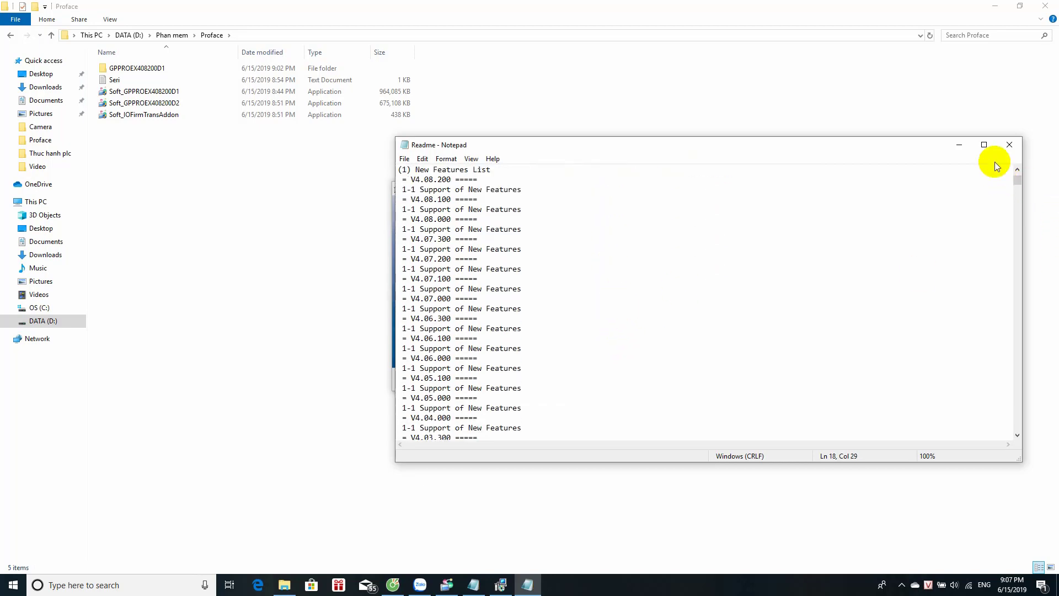
left_click(984, 145)
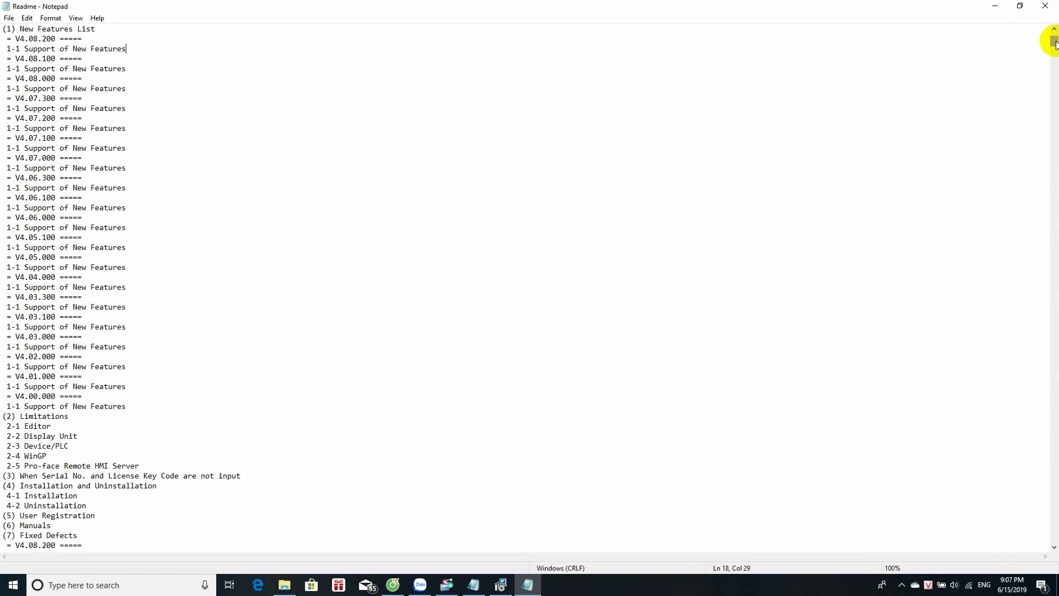
left_click_drag(1054, 43, 1040, 11)
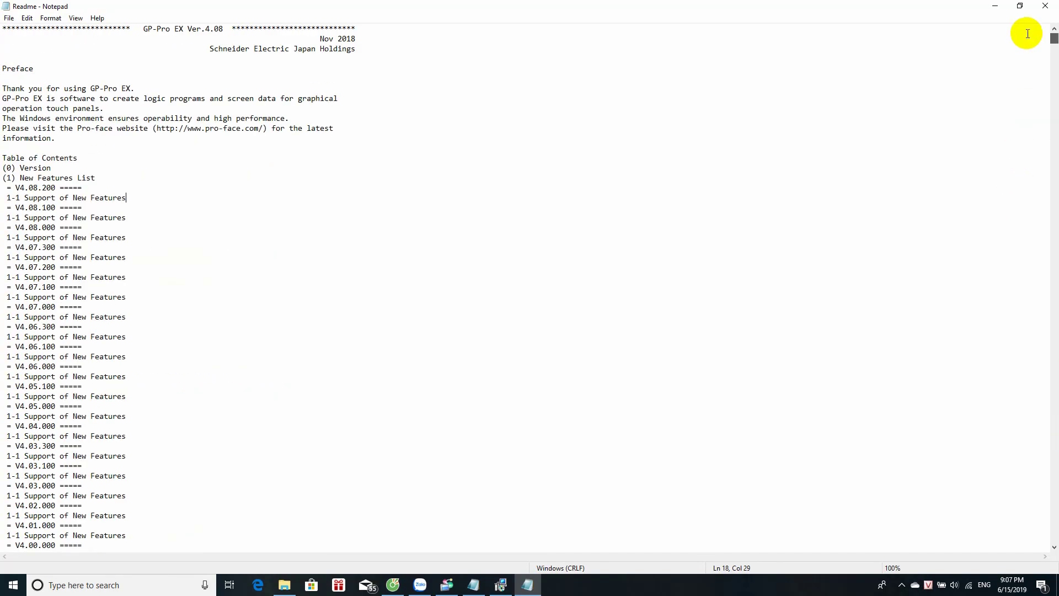
left_click(381, 251)
left_click(103, 98)
left_click(372, 147)
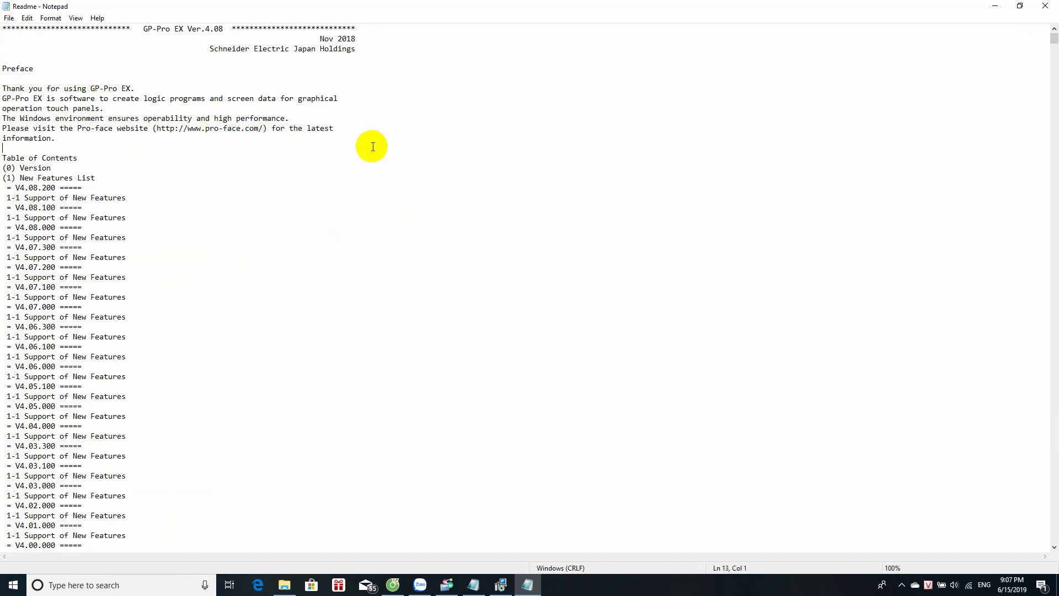
left_click(1046, 11)
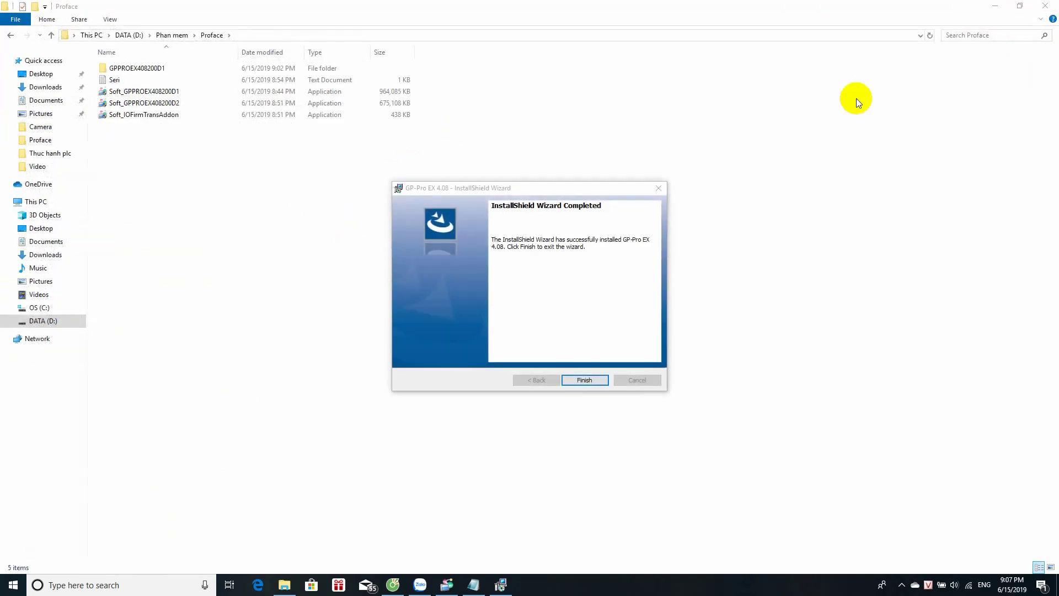
Step: Finish the completed installation wizard and launch GP-Pro EX 4.08 from the desktop
left_click(586, 380)
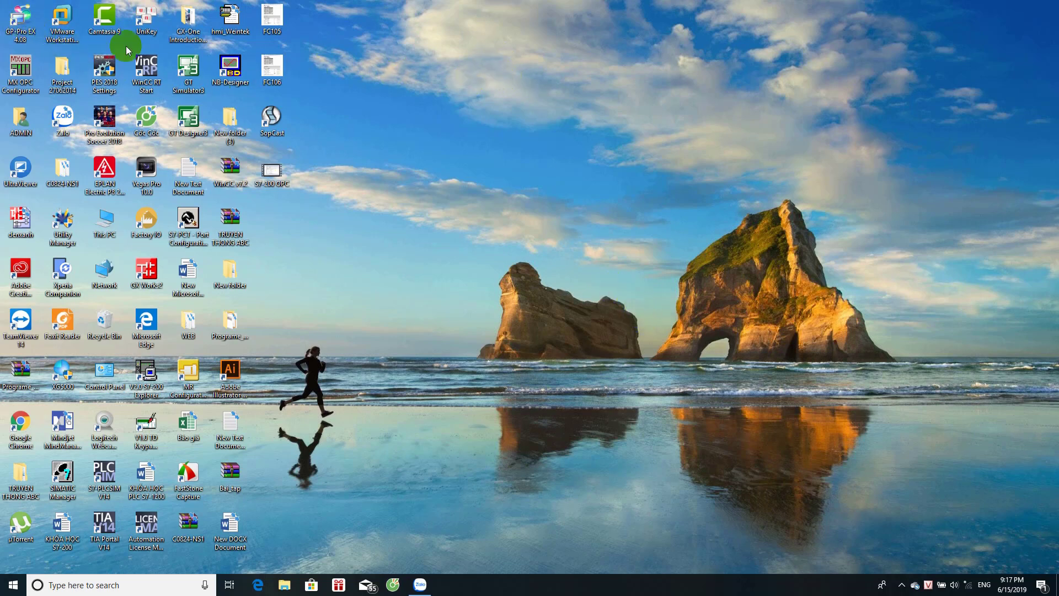
double_click(24, 23)
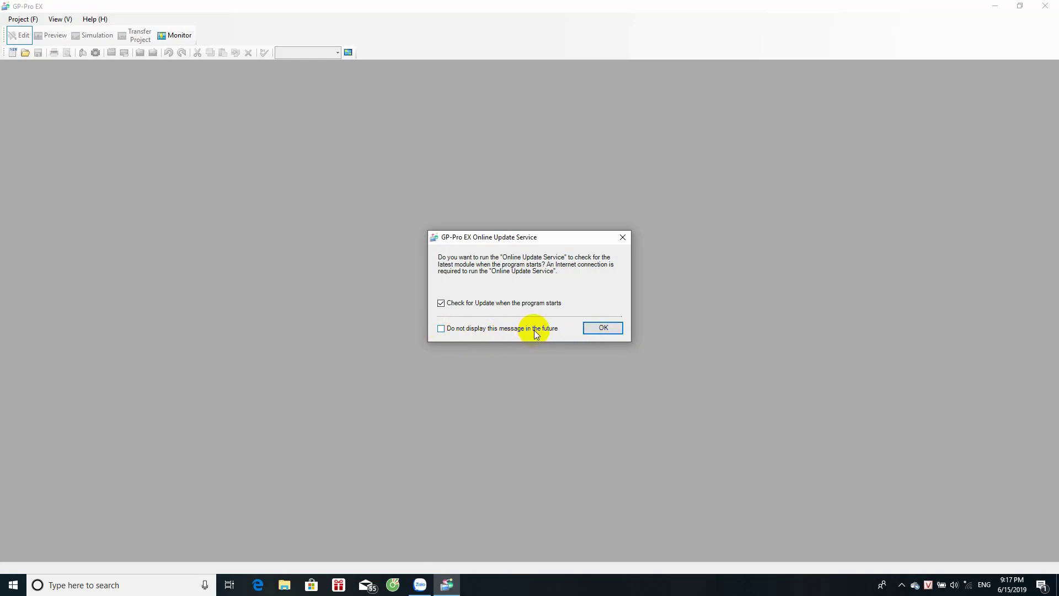
Step: Confirm checking for updates at program start and begin a new project from the welcome dialog
left_click(588, 327)
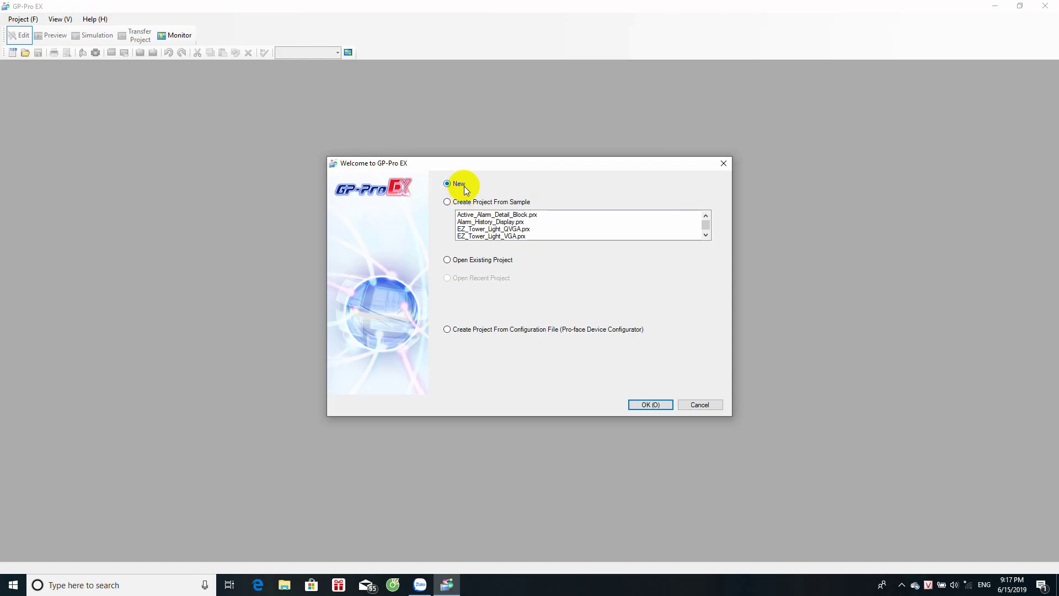
left_click(447, 202)
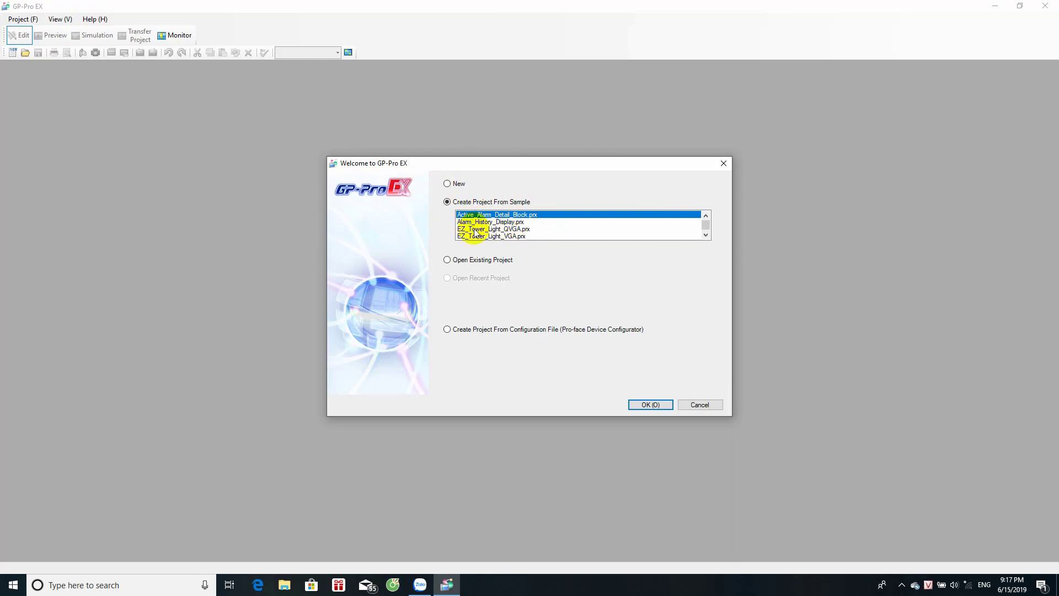
left_click(450, 259)
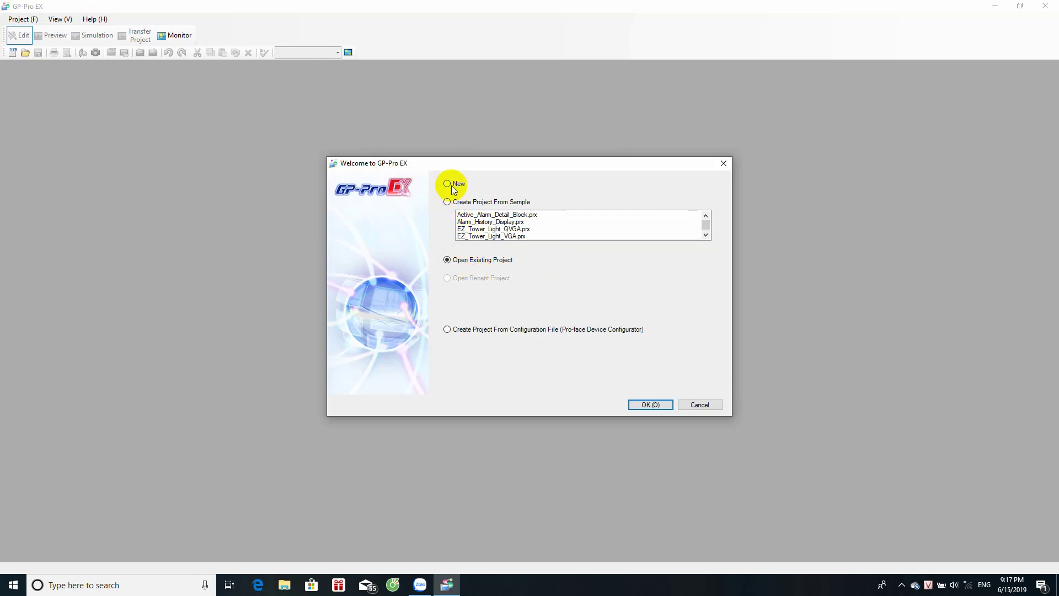
left_click(647, 405)
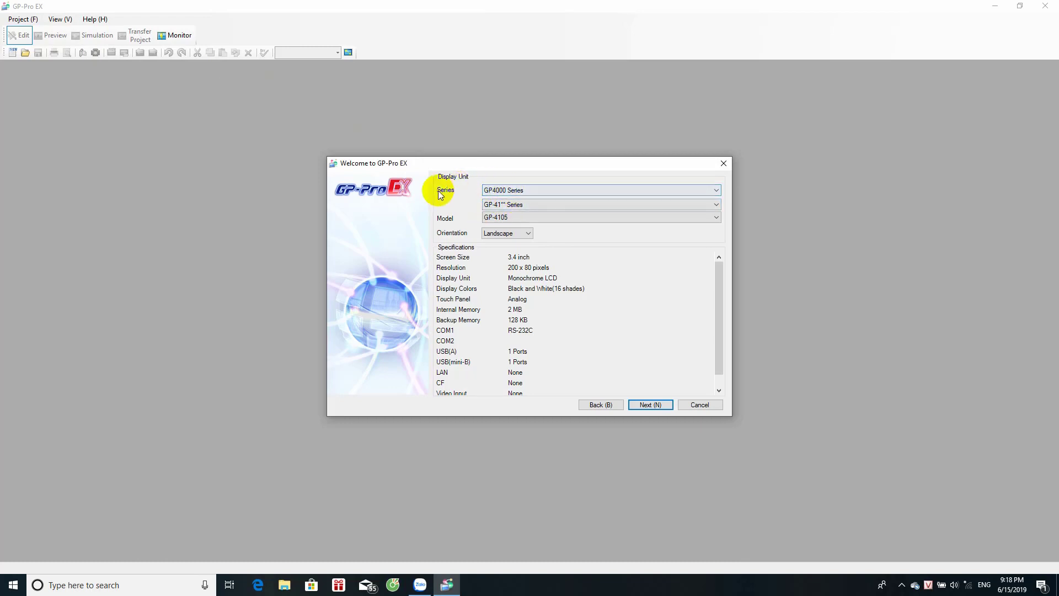
Step: Set the new project's display unit to the GP-44** Series and model GP-4401WW
left_click(521, 205)
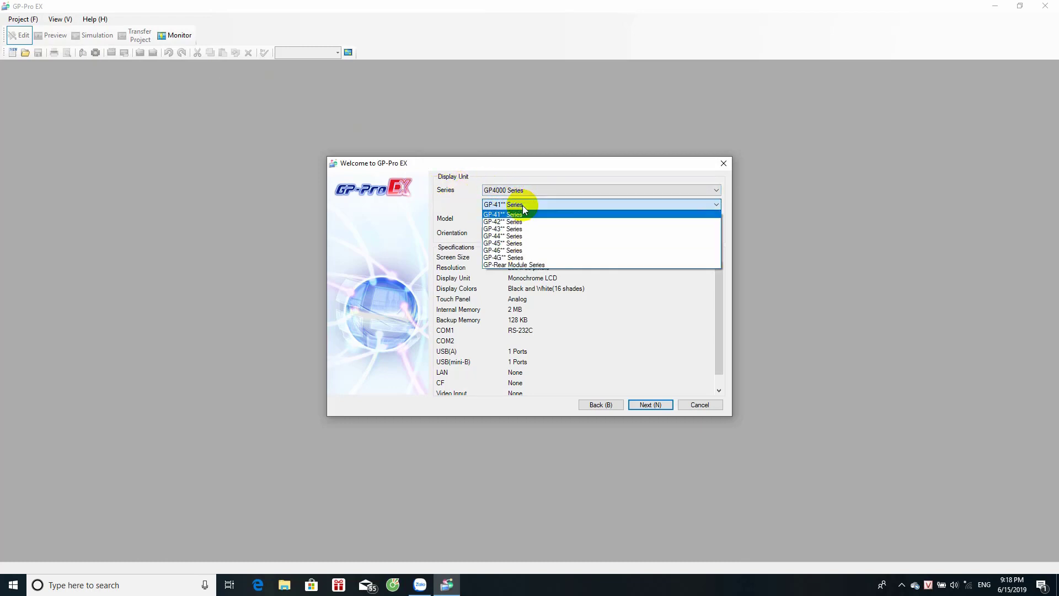
left_click(523, 236)
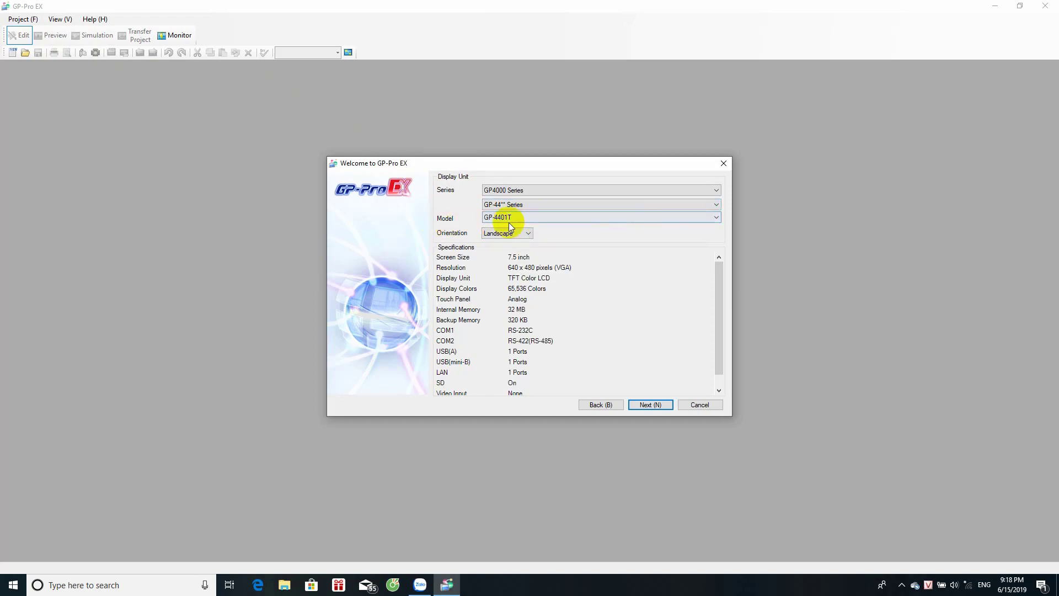
left_click(532, 220)
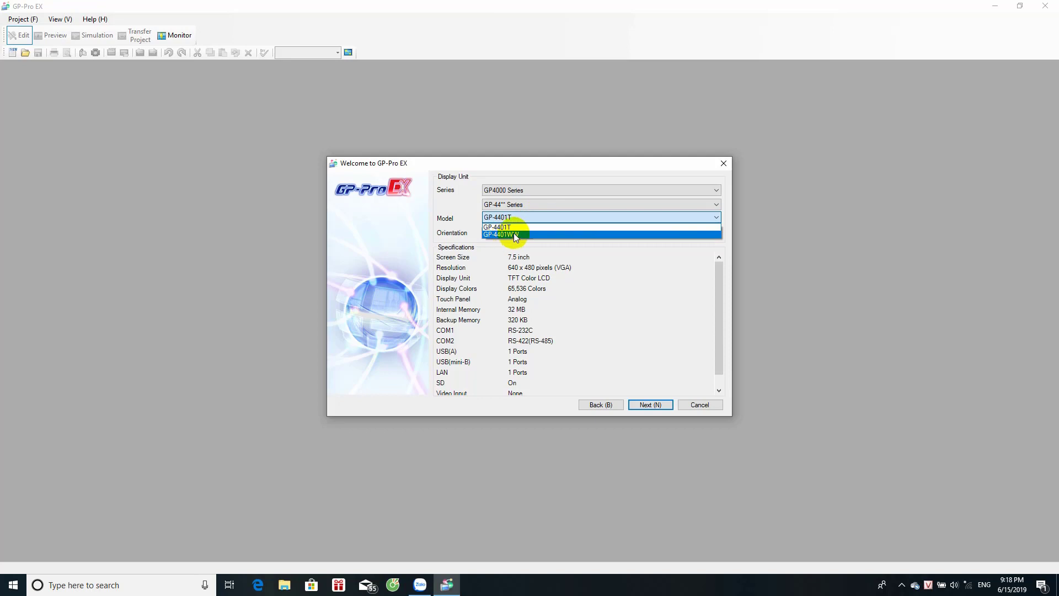
left_click(532, 236)
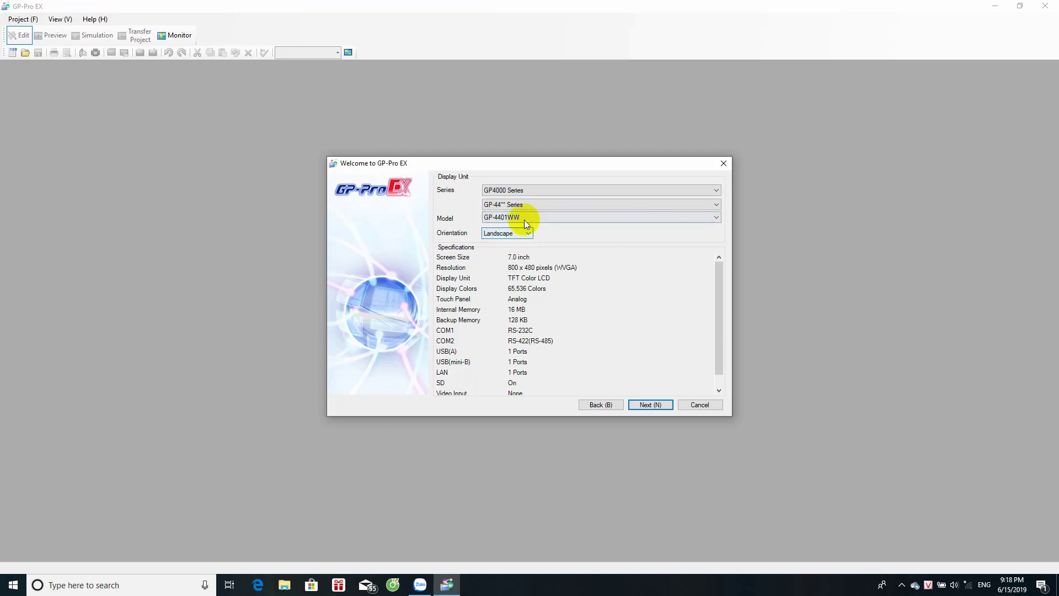
left_click(524, 219)
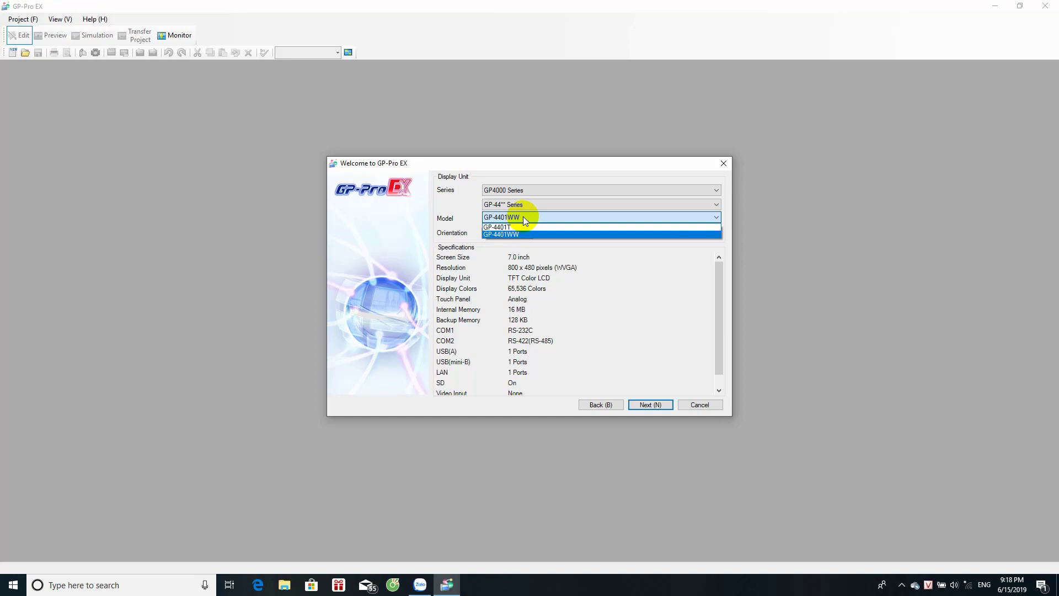
left_click(523, 219)
left_click(510, 217)
left_click(514, 234)
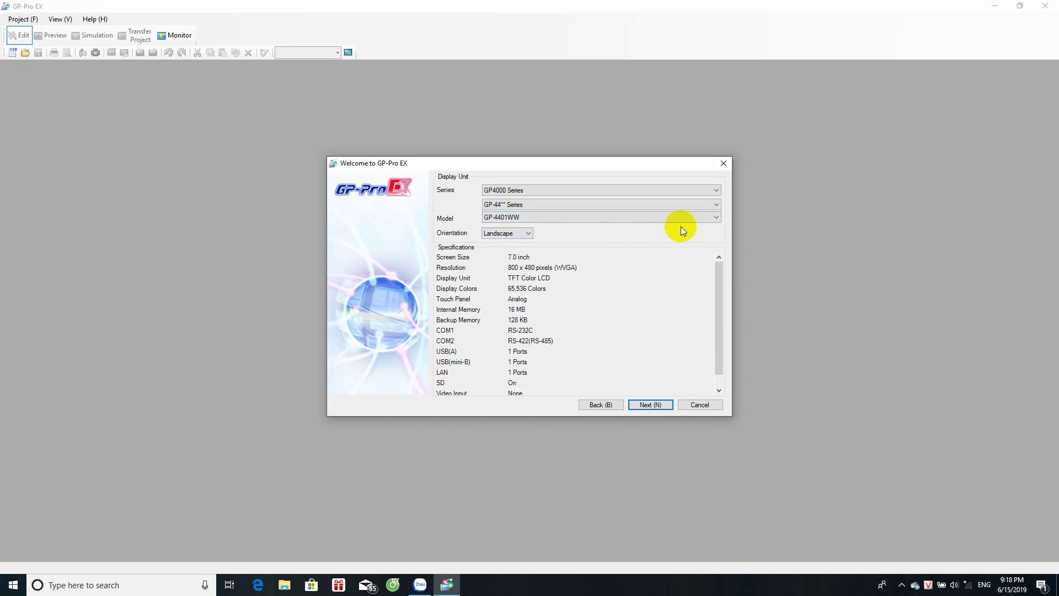
Step: Close GP-Pro EX without creating the project and refresh the desktop
left_click(722, 164)
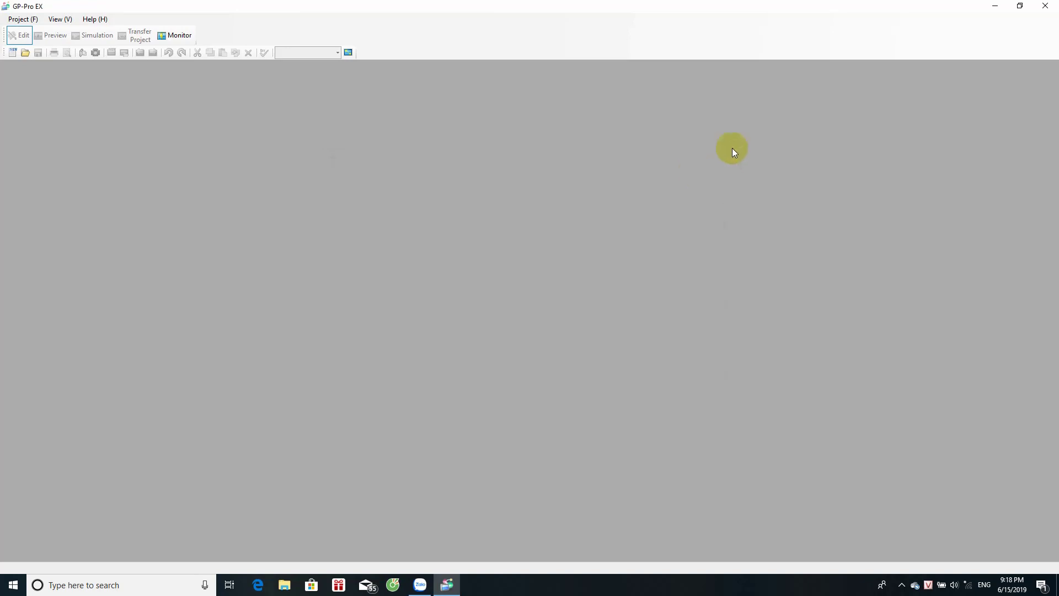
left_click(1045, 6)
right_click(632, 81)
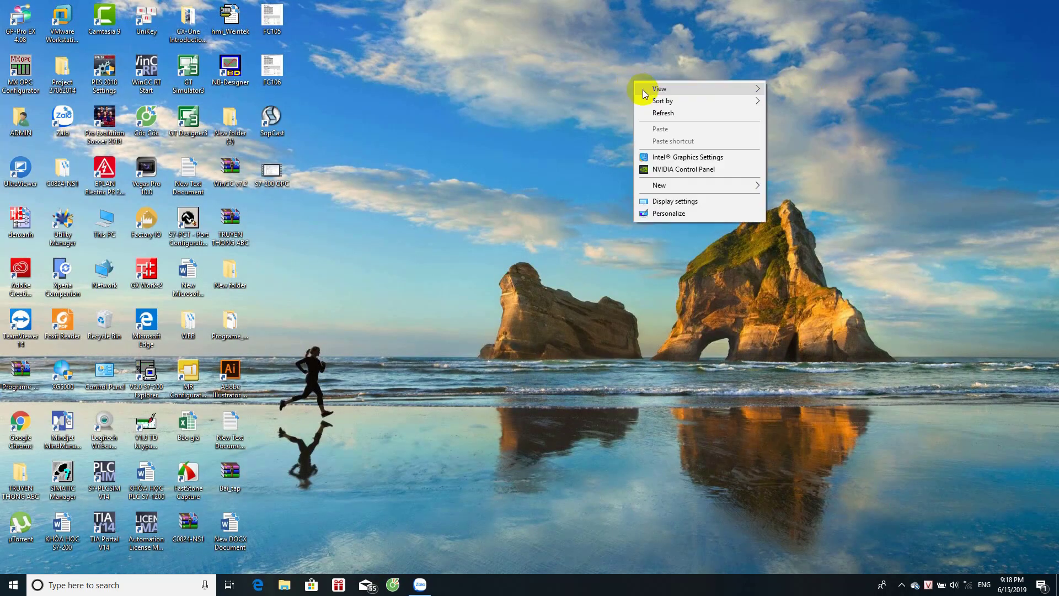
left_click(656, 113)
right_click(562, 82)
left_click(590, 113)
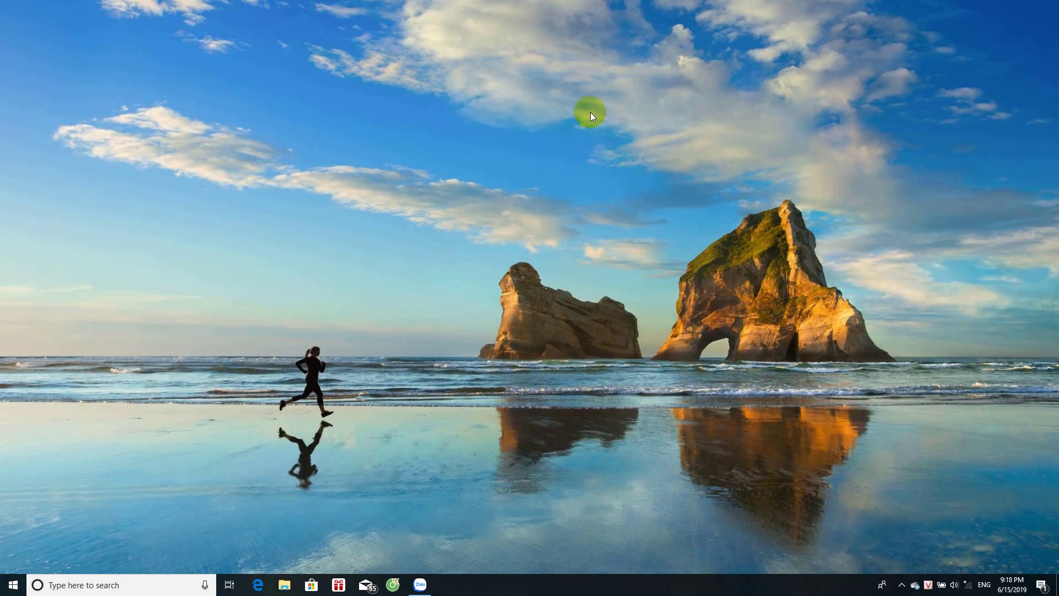
Step: Browse in File Explorer to C:\Program Files (x86)\Pro-face\GP-Pro EX 4.08\OP
left_click(285, 582)
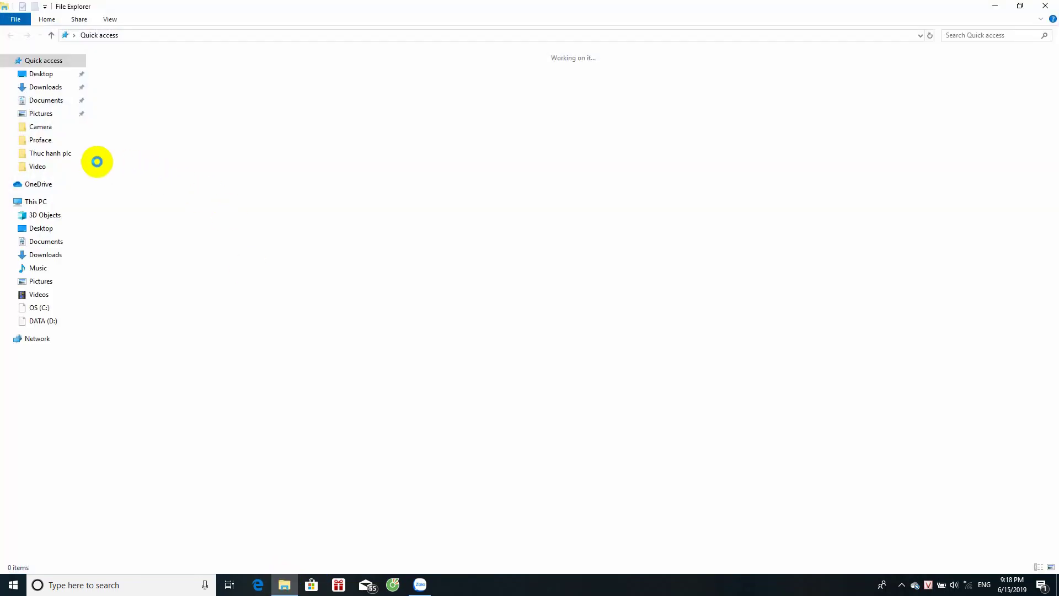
left_click(41, 309)
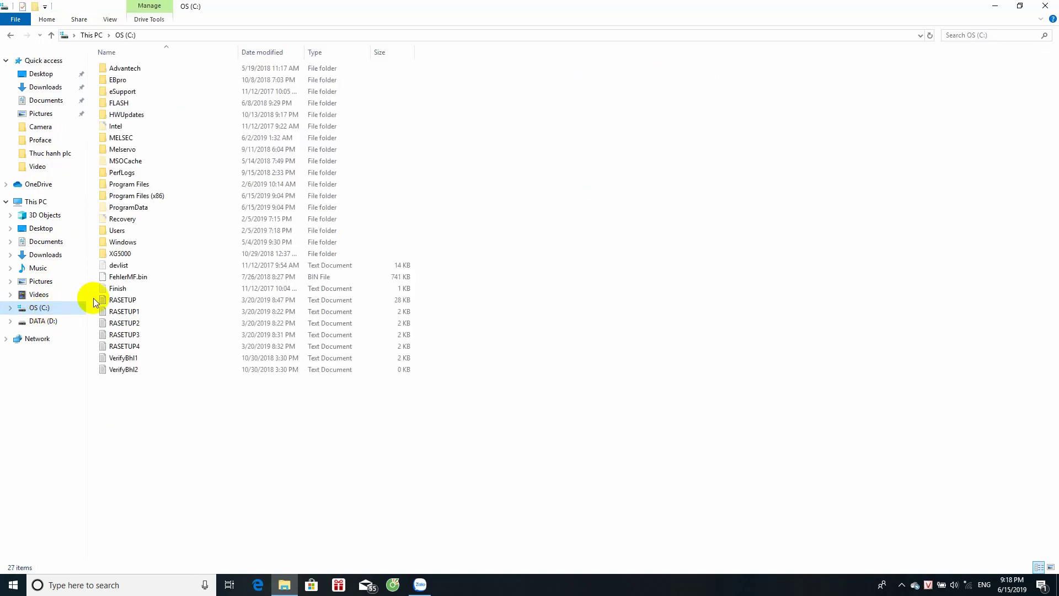
double_click(142, 196)
left_click(160, 145)
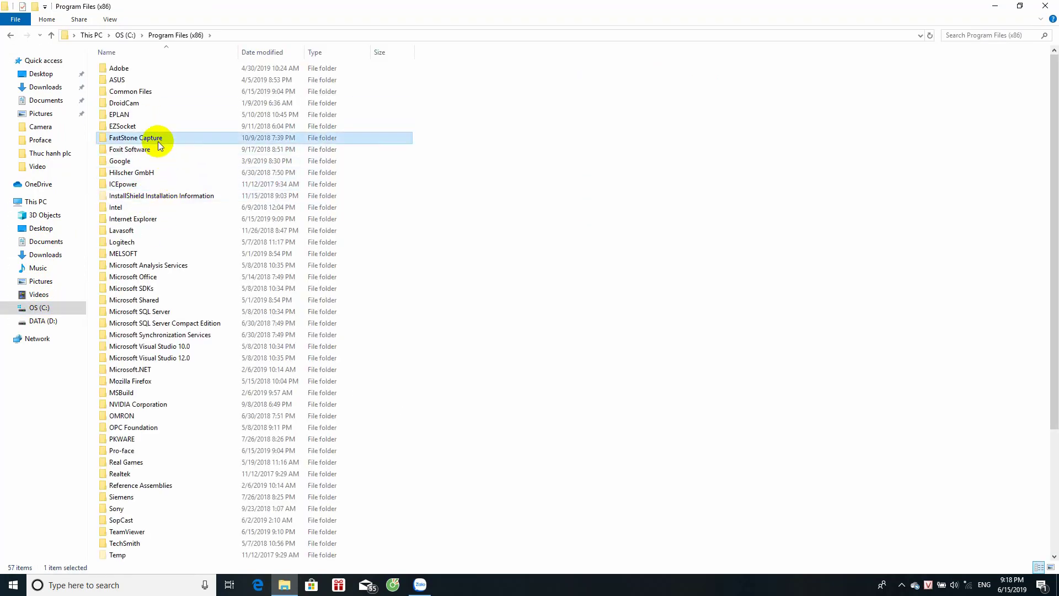
key("p")
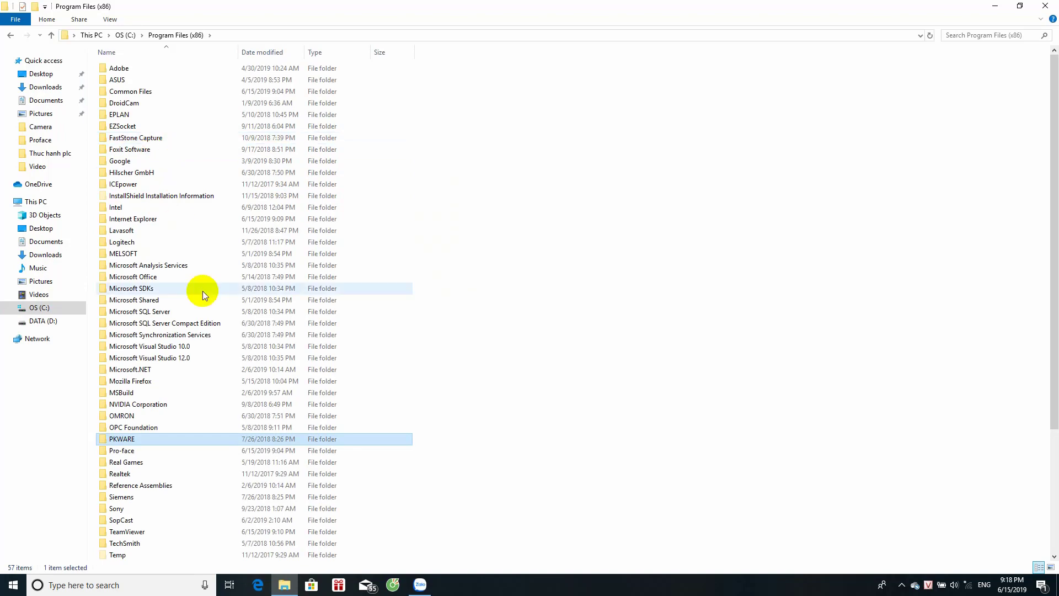
double_click(136, 452)
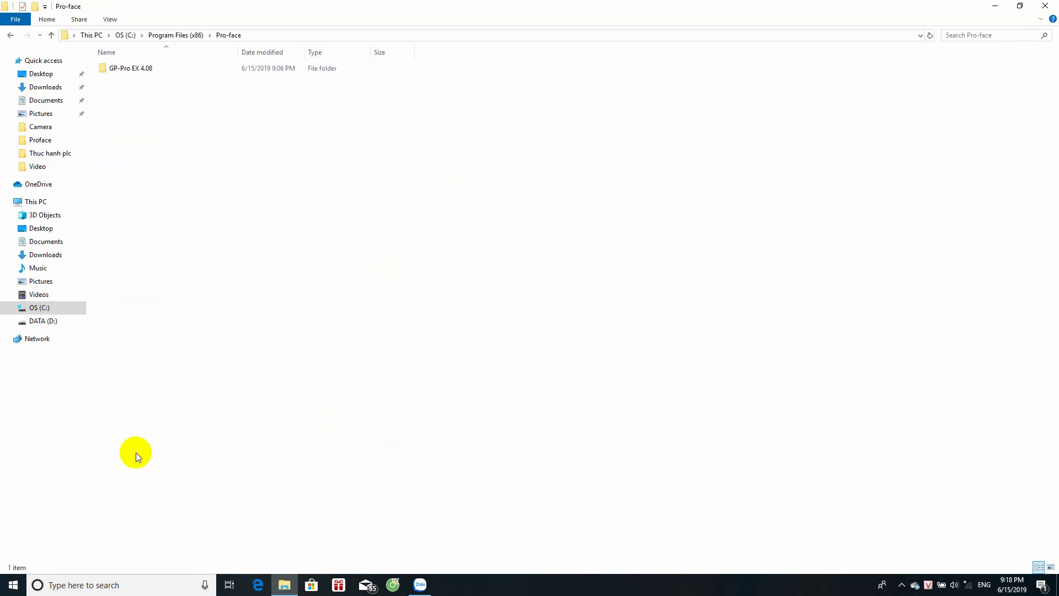
double_click(141, 68)
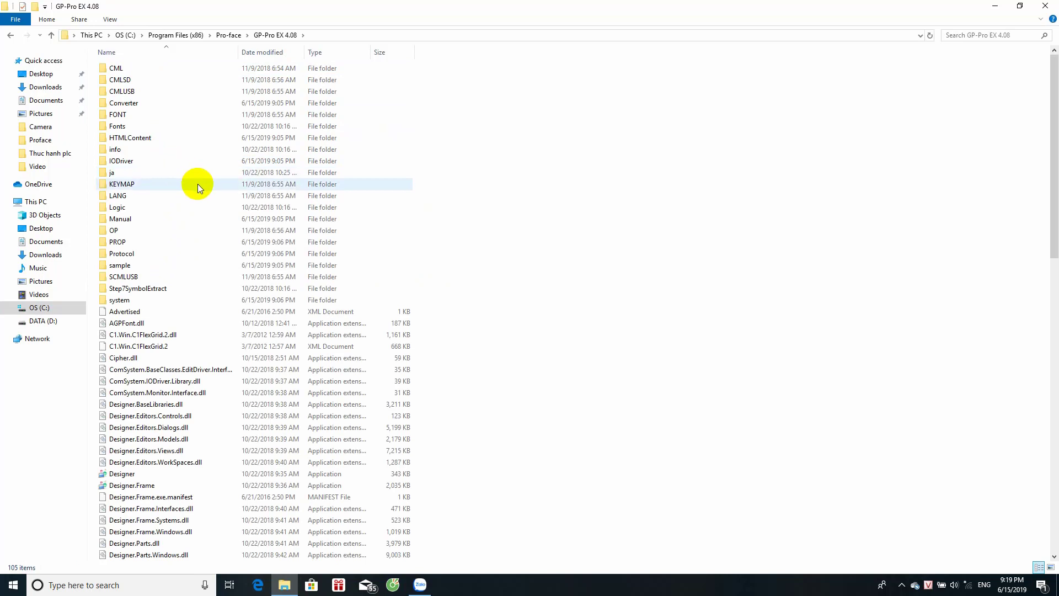
double_click(147, 231)
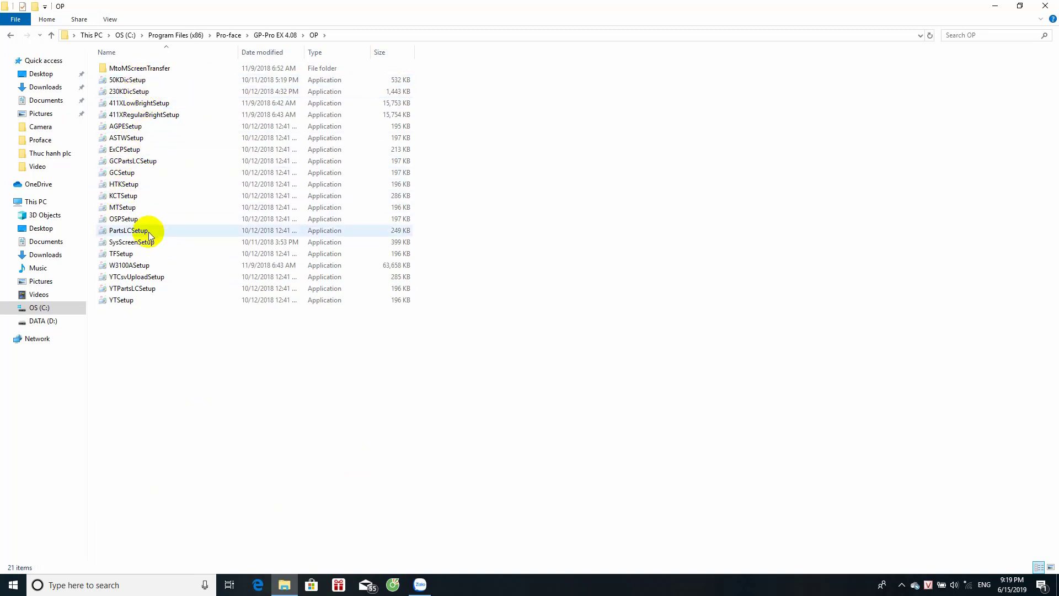
Step: Return to Program Files (x86) and retrace the path through Pro-face and GP-Pro EX 4.08 to the OP folder
left_click(209, 35)
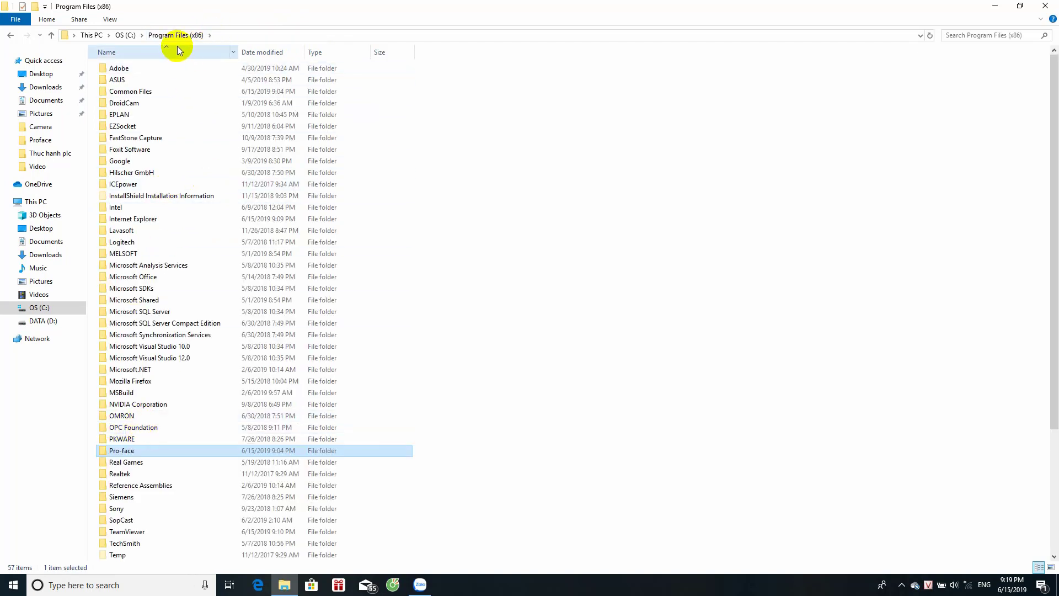
double_click(123, 455)
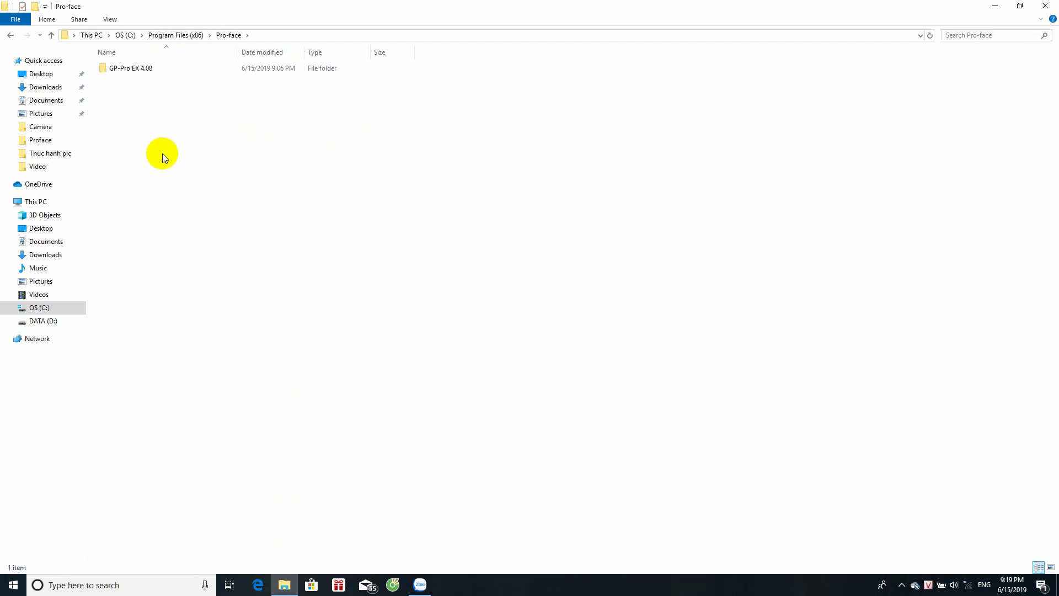
double_click(138, 69)
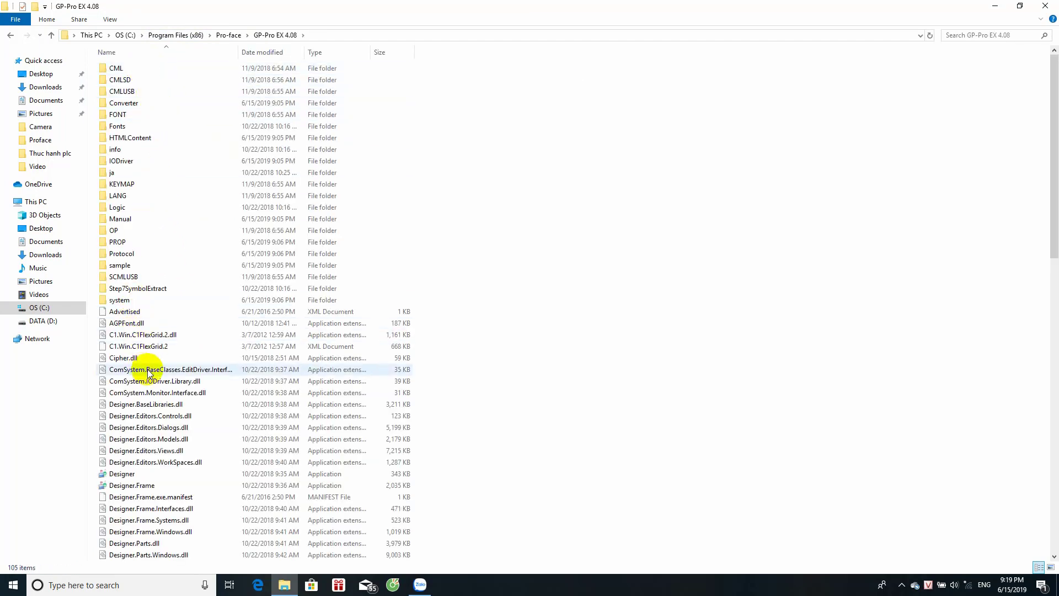
double_click(128, 231)
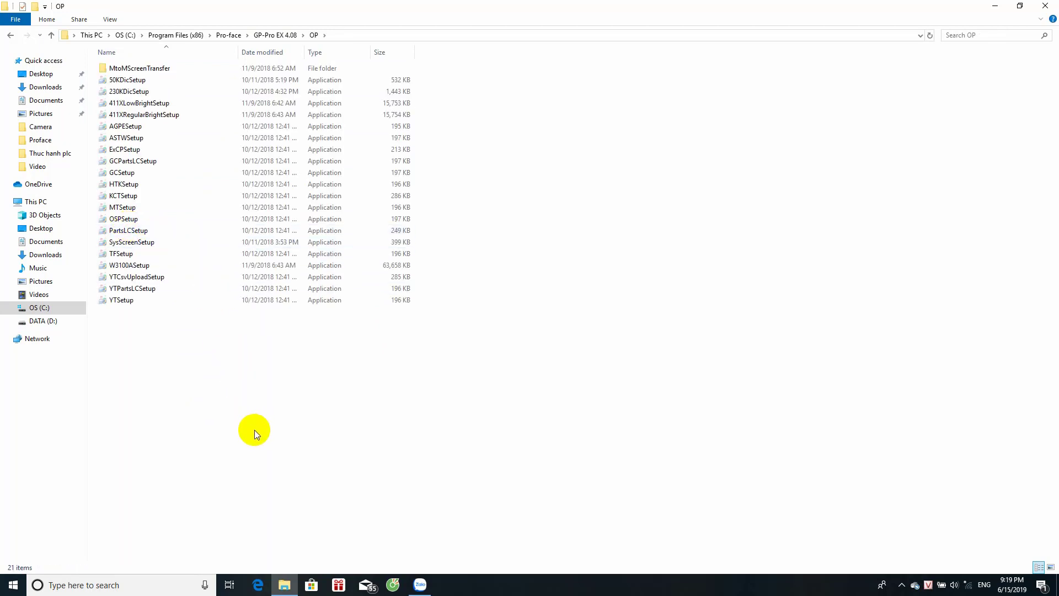
Step: Examine the setup applications in the OP folder and check whether hidden items are set to be shown
left_click_drag(254, 429, 214, 81)
left_click(535, 272)
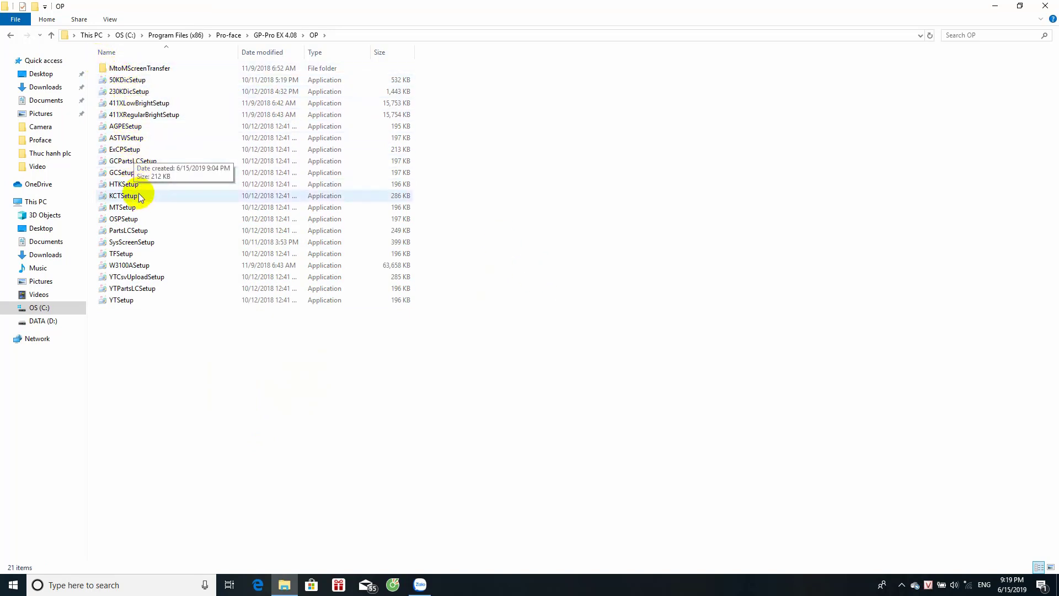
left_click(109, 20)
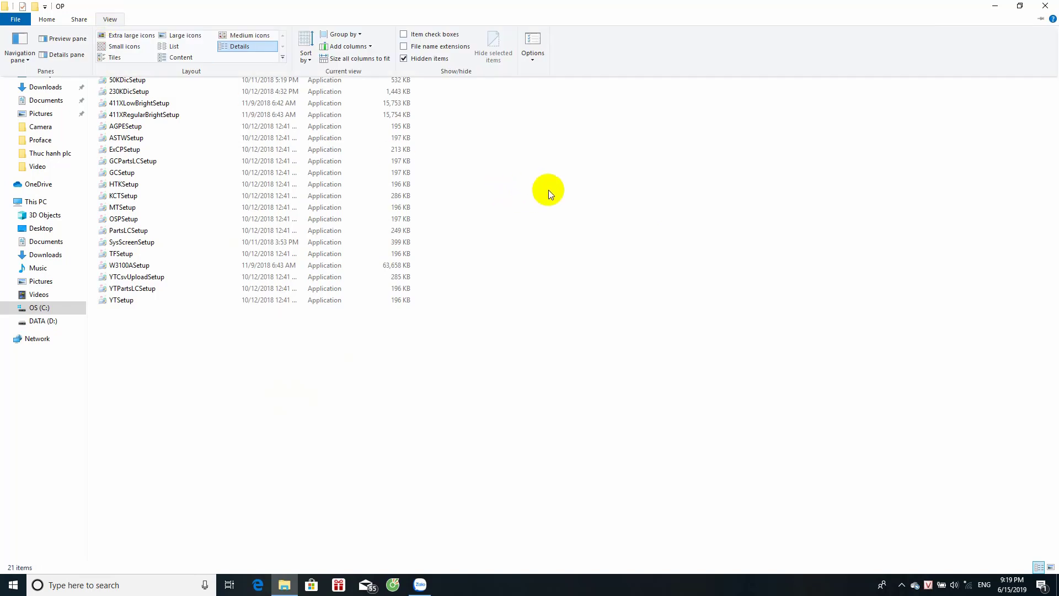
left_click(551, 189)
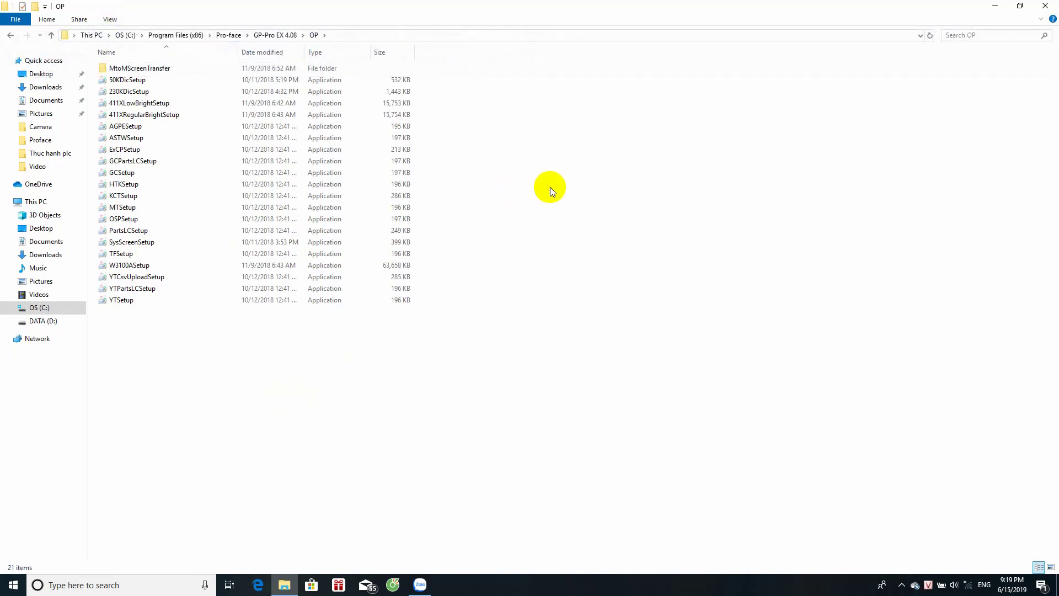
left_click(116, 21)
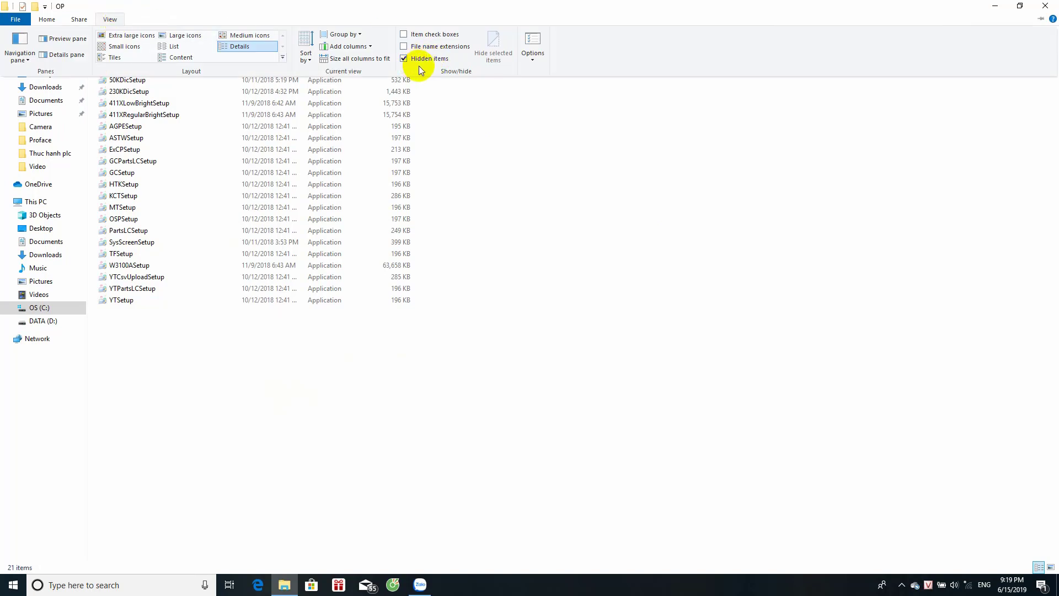
left_click(494, 206)
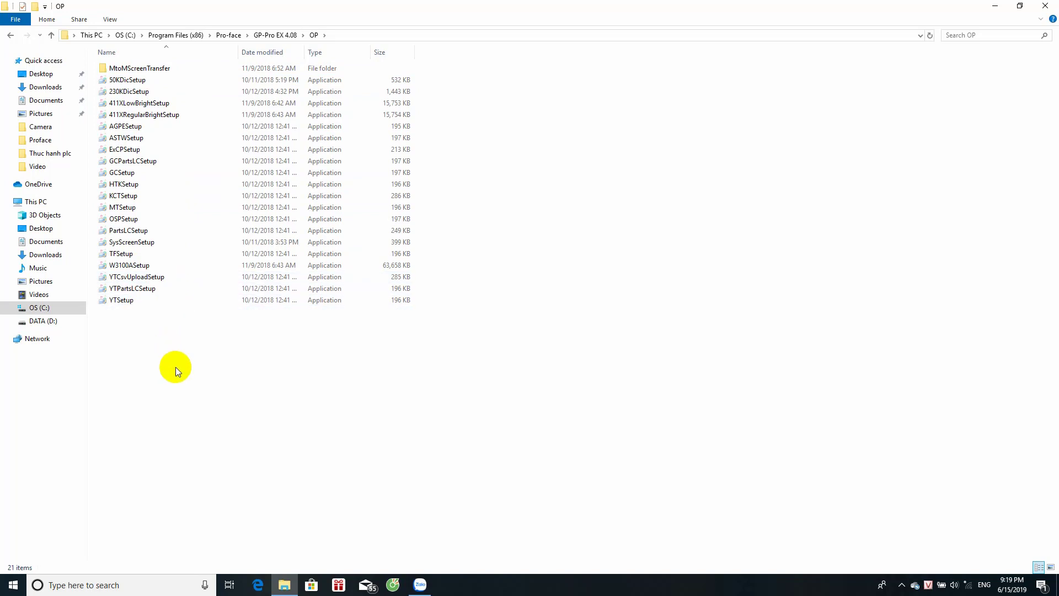
Step: Review the application files from 50KDicSetup through YTSetup and try to run YTSetup
left_click_drag(175, 367, 157, 87)
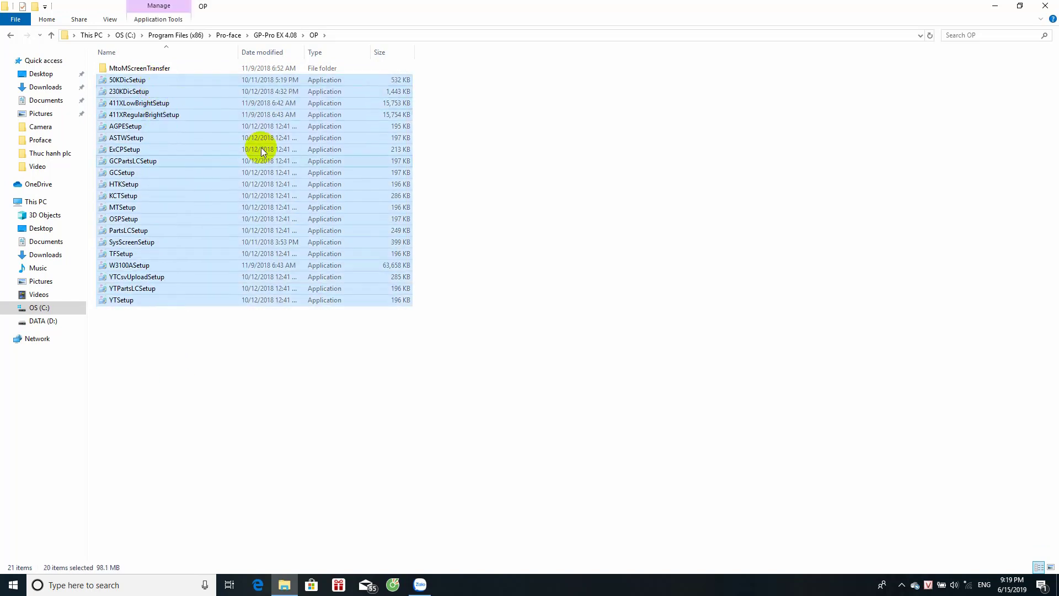
left_click(600, 287)
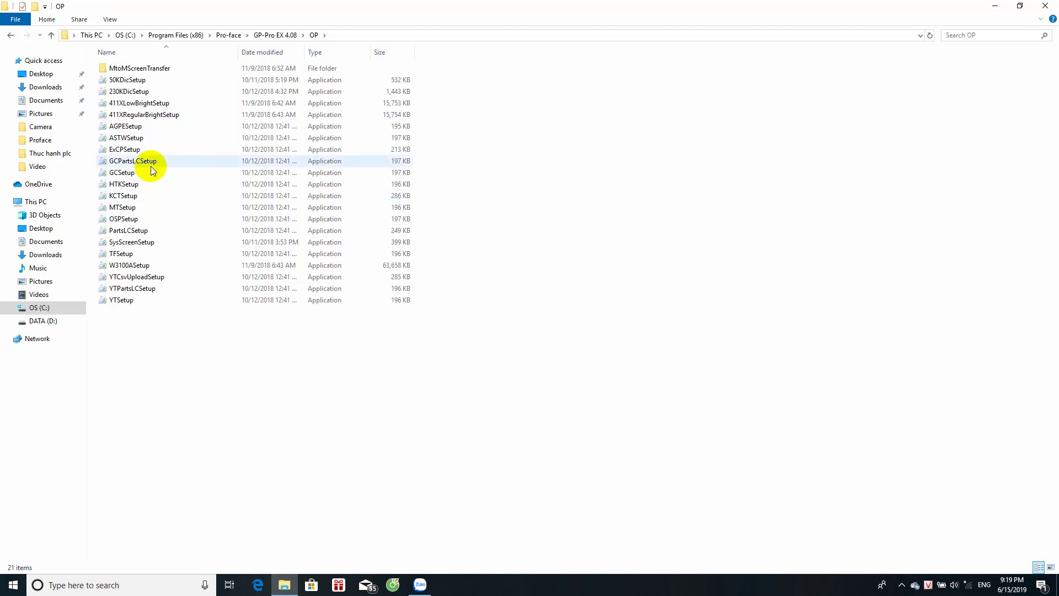
left_click(154, 373)
left_click_drag(154, 375, 168, 80)
left_click(592, 287)
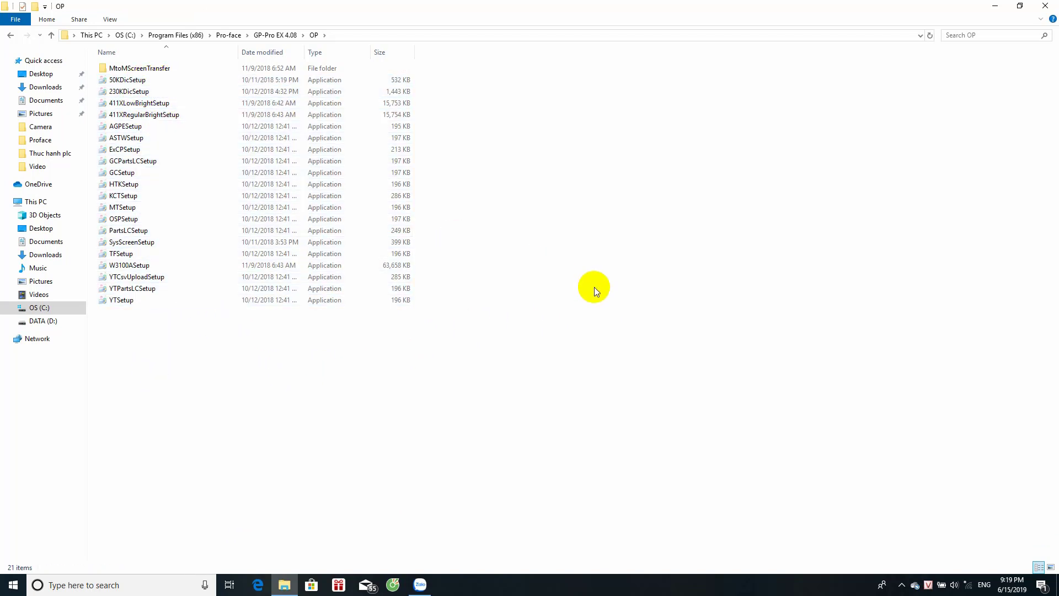
double_click(147, 301)
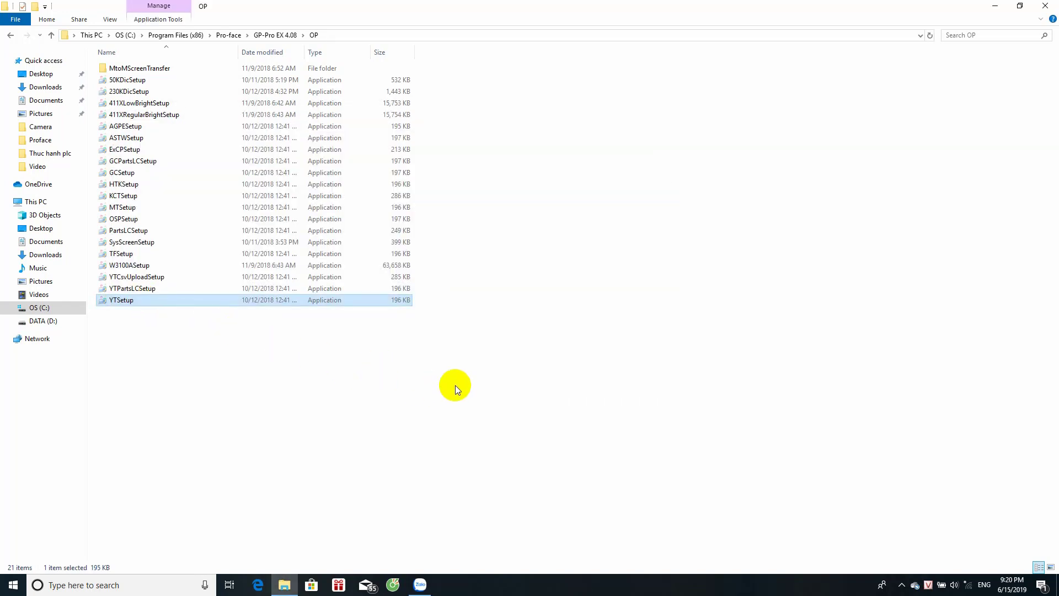
left_click(454, 377)
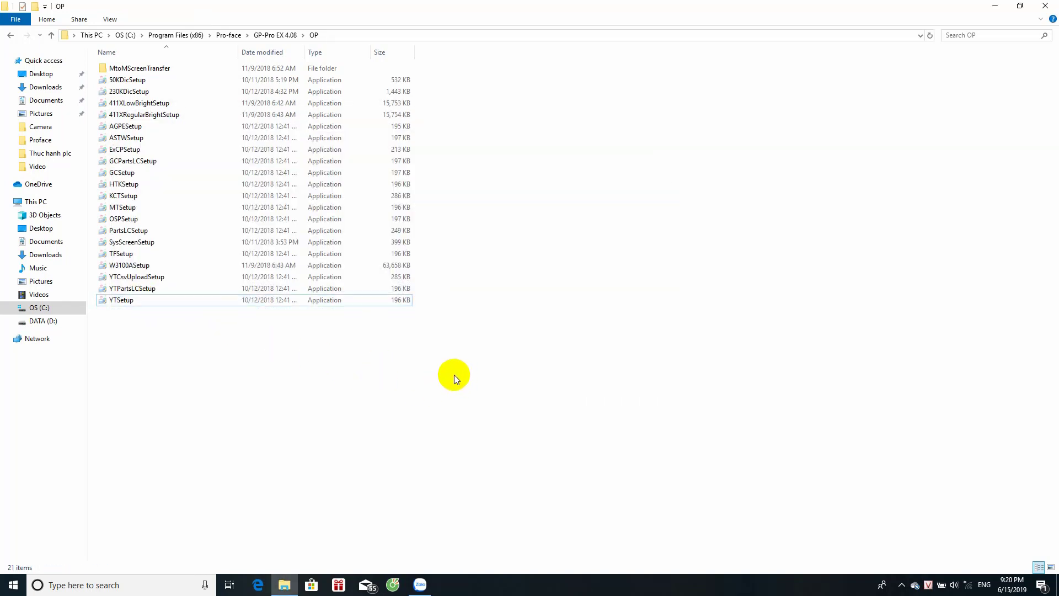
Step: Close the OP folder, refresh the desktop, launch GP-Pro EX 4.08 with the update check accepted, and start a new project
left_click(1048, 6)
right_click(683, 65)
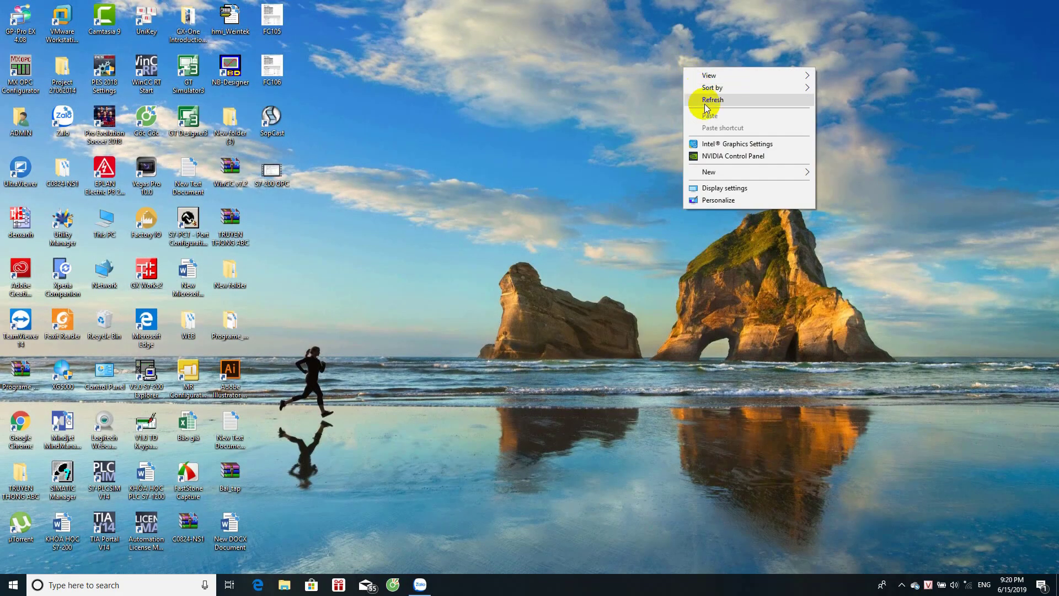
left_click(712, 100)
double_click(27, 25)
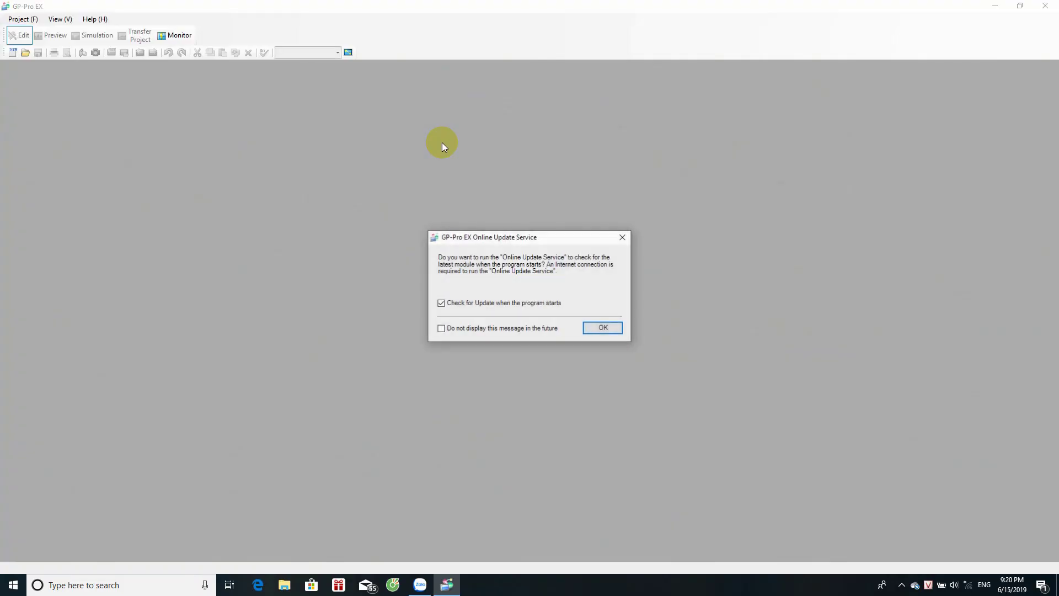
left_click(603, 327)
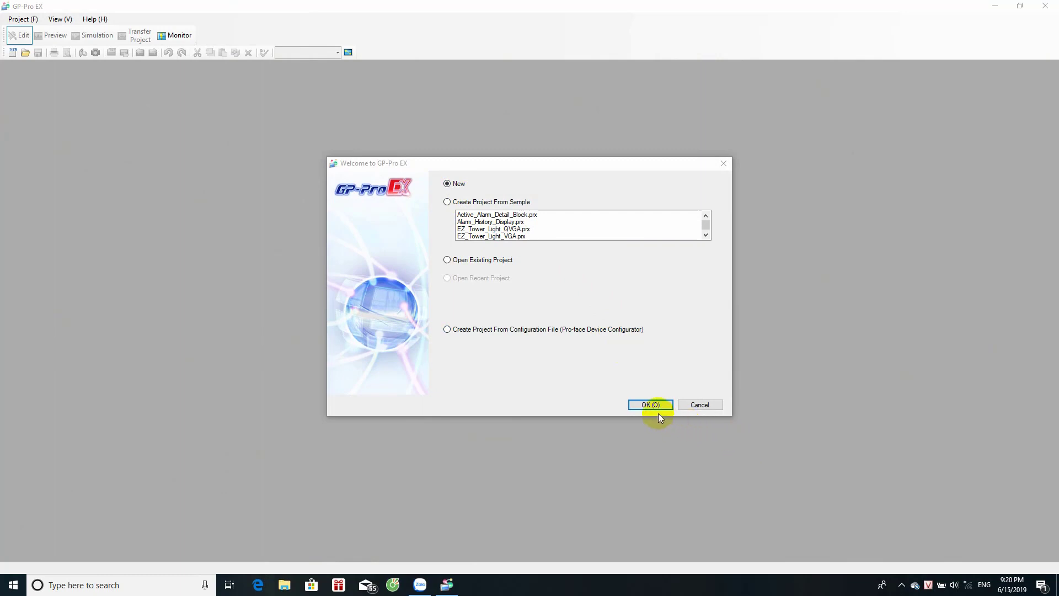
left_click(648, 404)
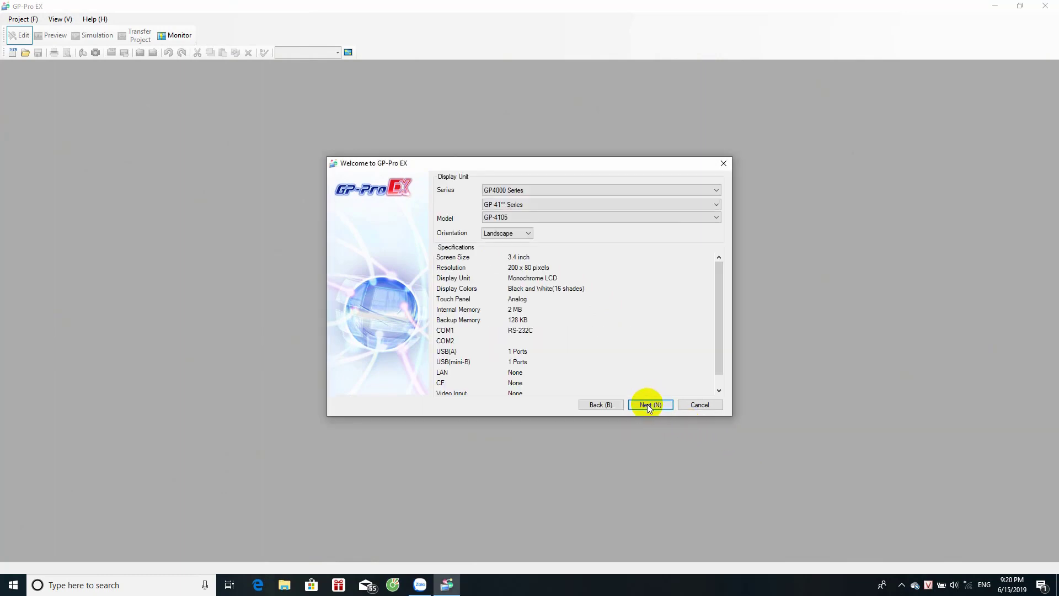
Step: Set the display unit to the GP-44** Series and select the GP-4402WW model
left_click(537, 205)
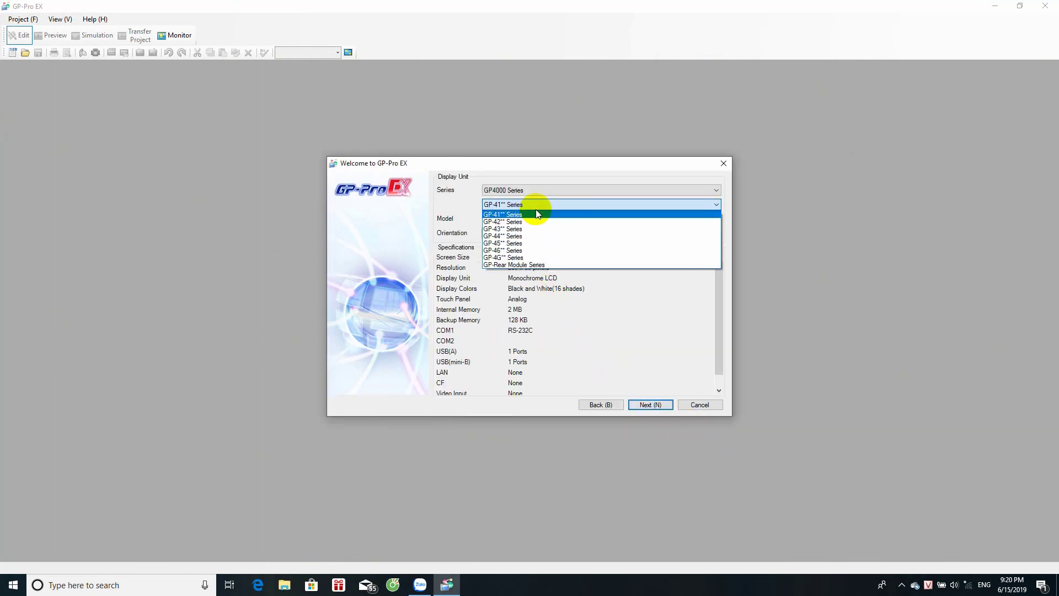
left_click(530, 236)
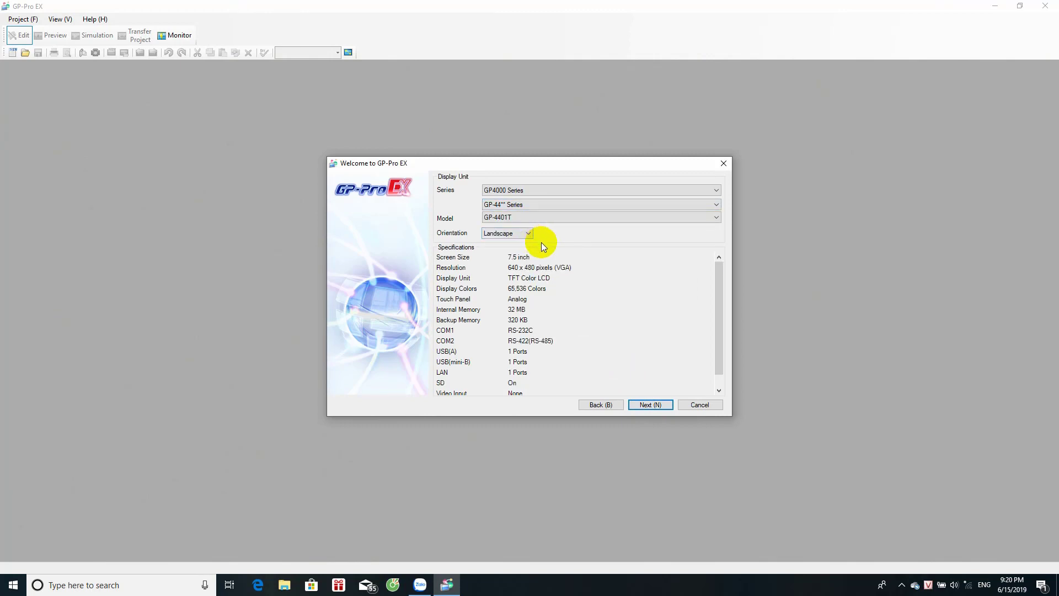
left_click(528, 216)
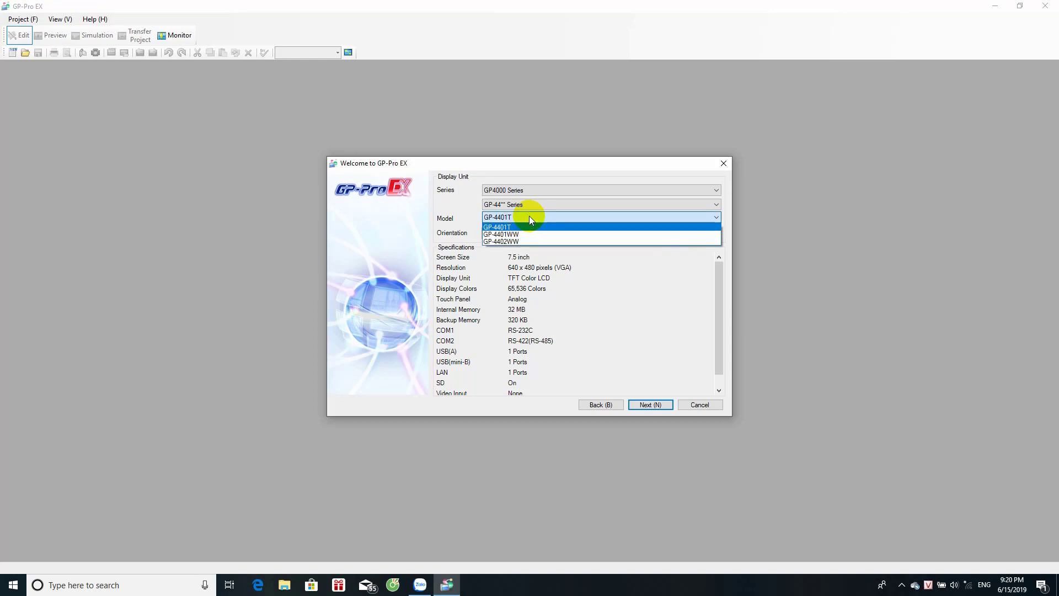
left_click(513, 241)
left_click(493, 222)
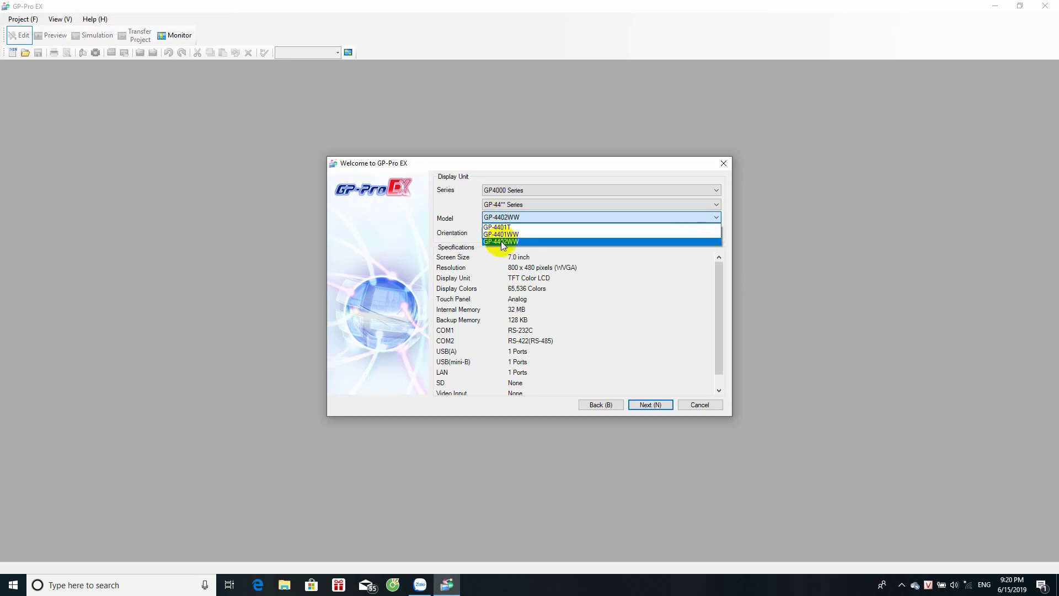
left_click(501, 240)
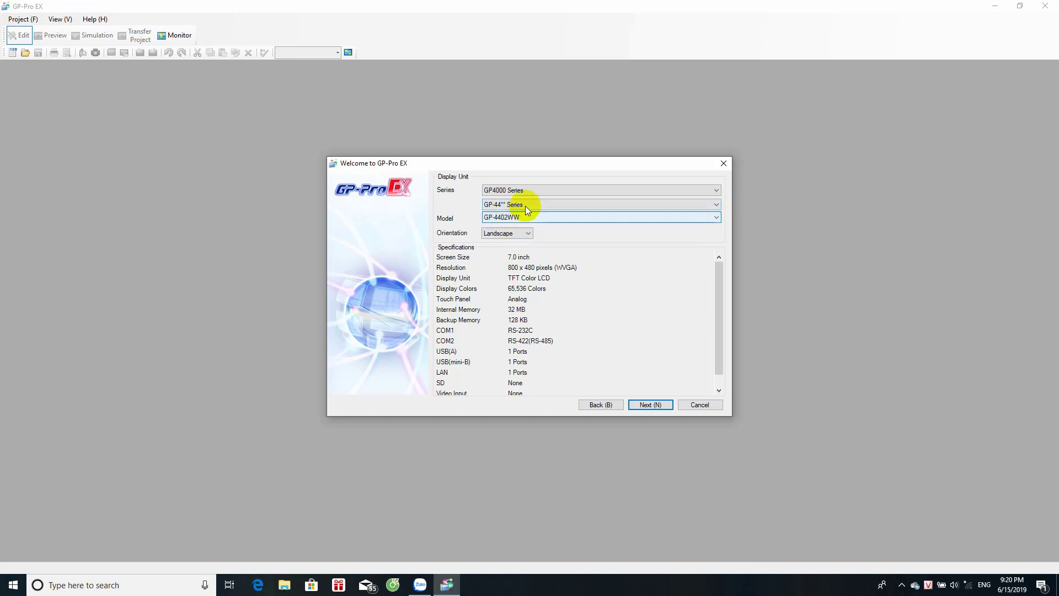
Step: Switch the display unit to the GP-45** Series, and review its available models and the list of main series
left_click(521, 205)
left_click(531, 243)
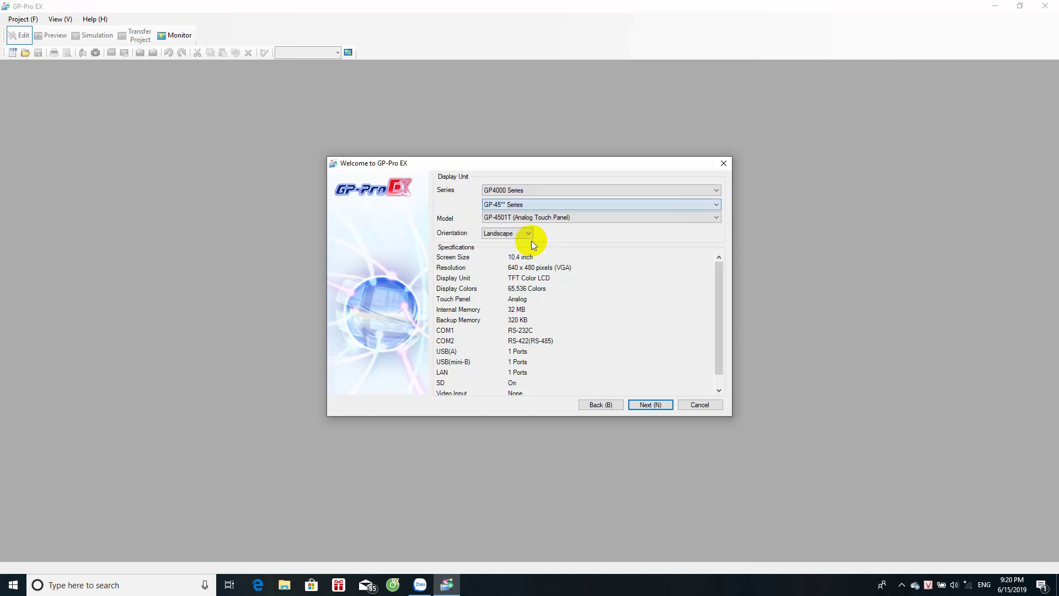
left_click(532, 217)
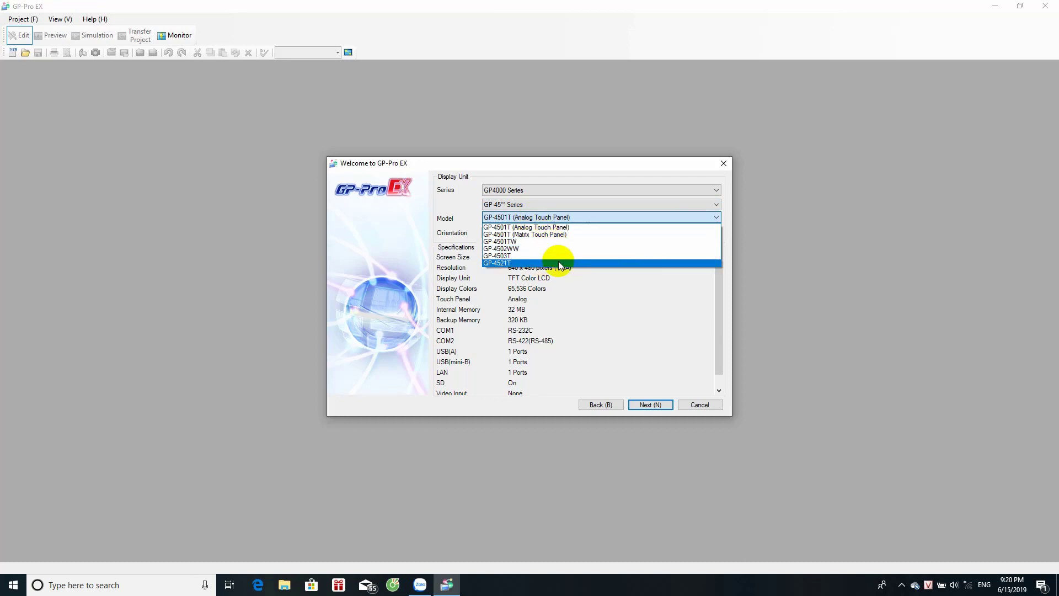
left_click(772, 201)
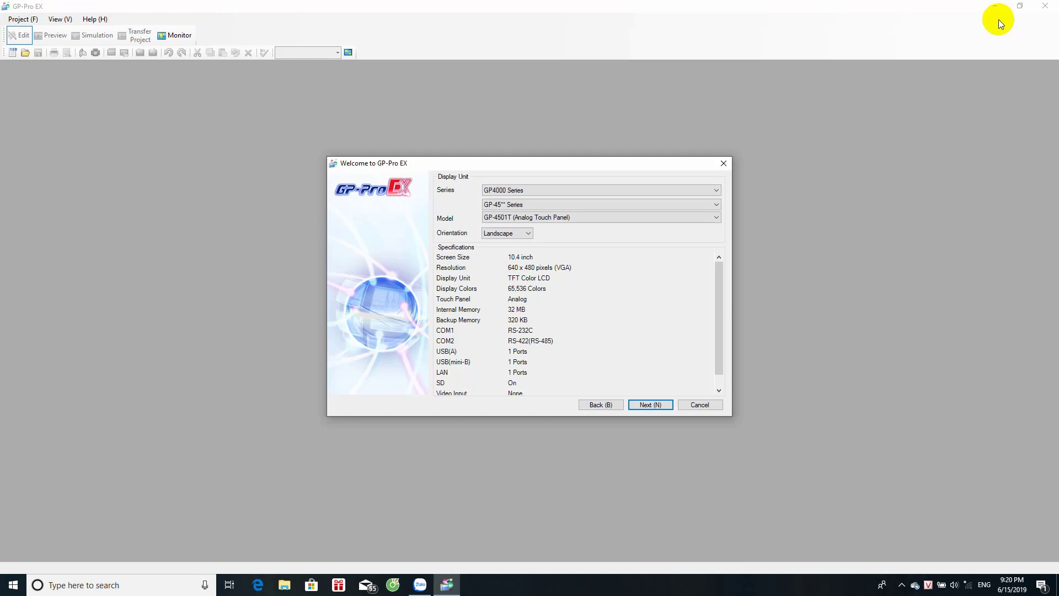
left_click(530, 191)
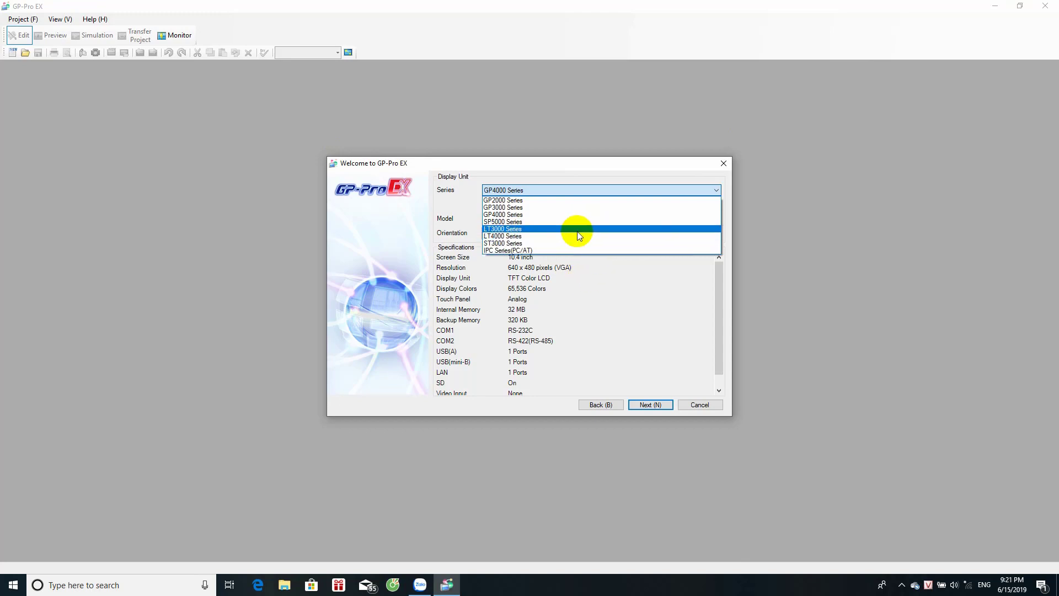
left_click(626, 118)
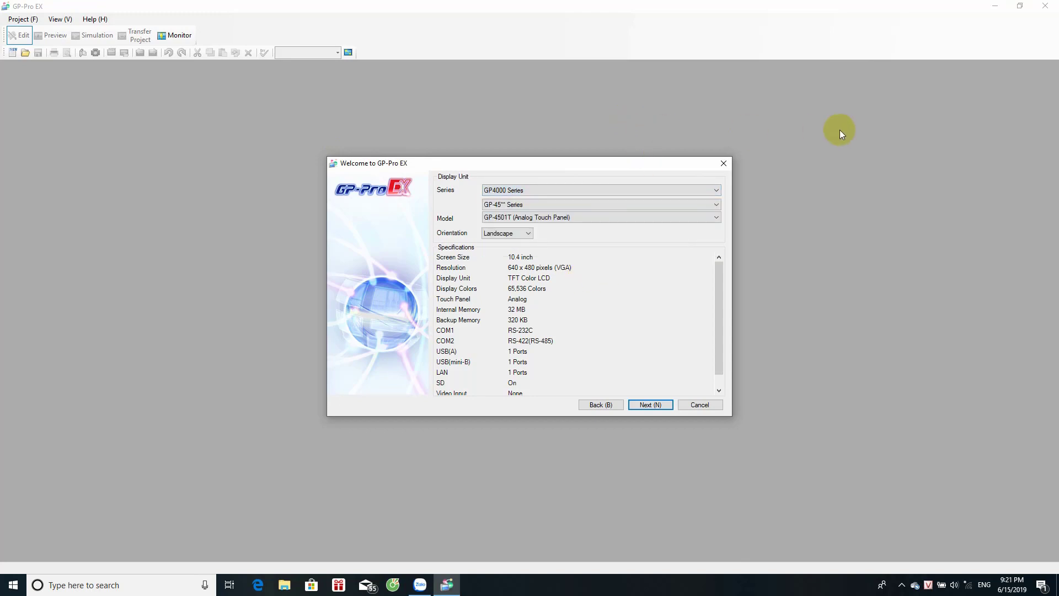